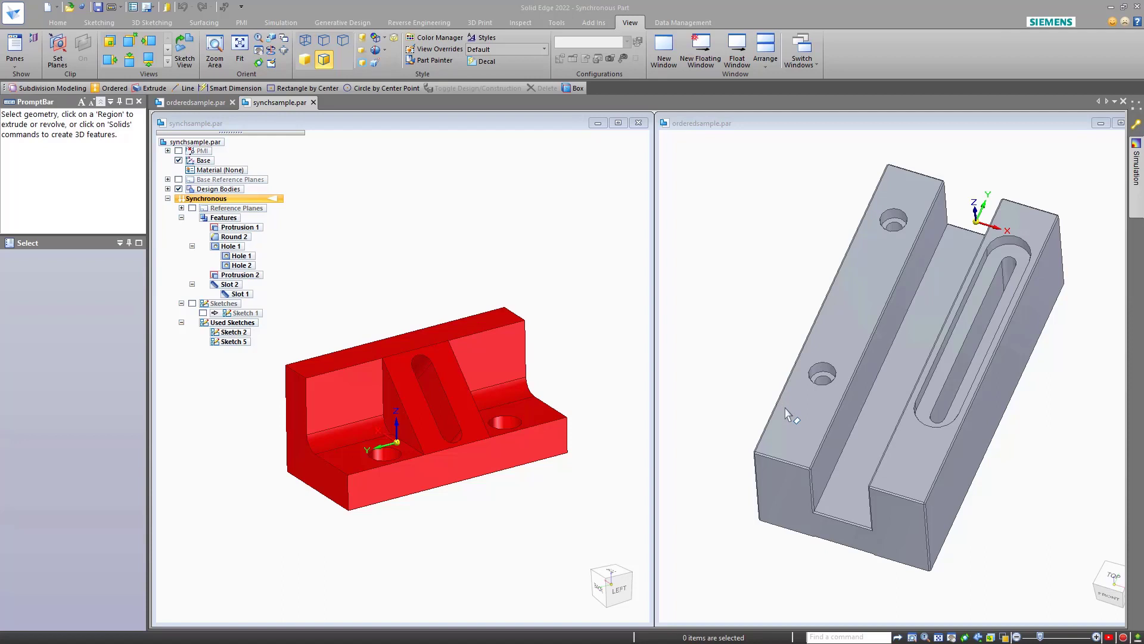
Compare the feature trees of orderedsample.par and synchsample.par, ending with synchsample.par as the active document
click(713, 410)
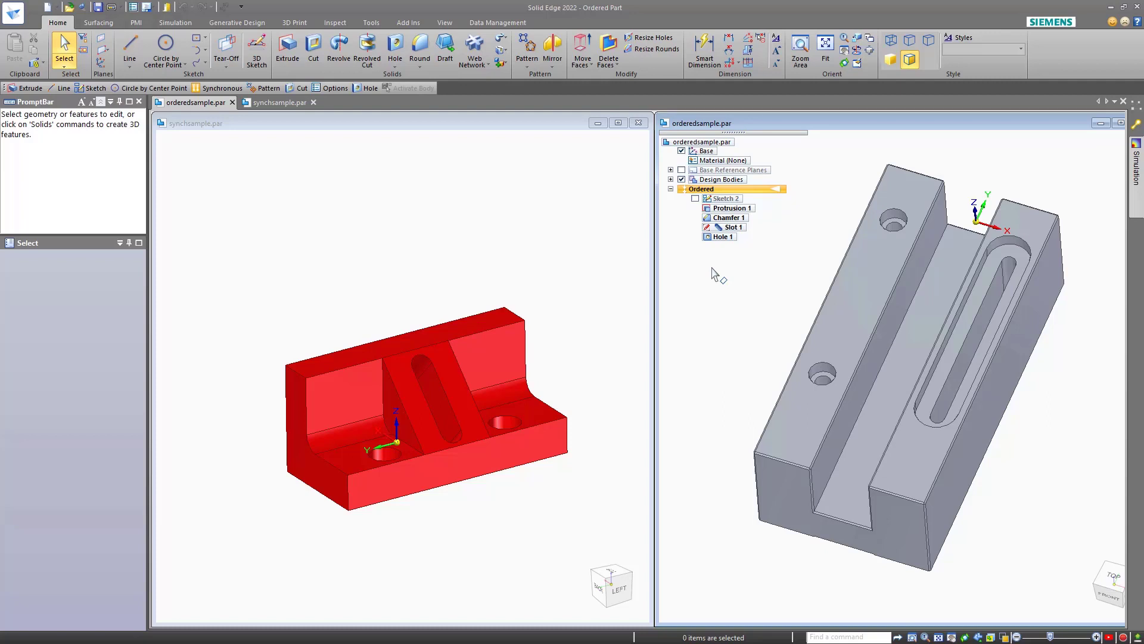
click(390, 280)
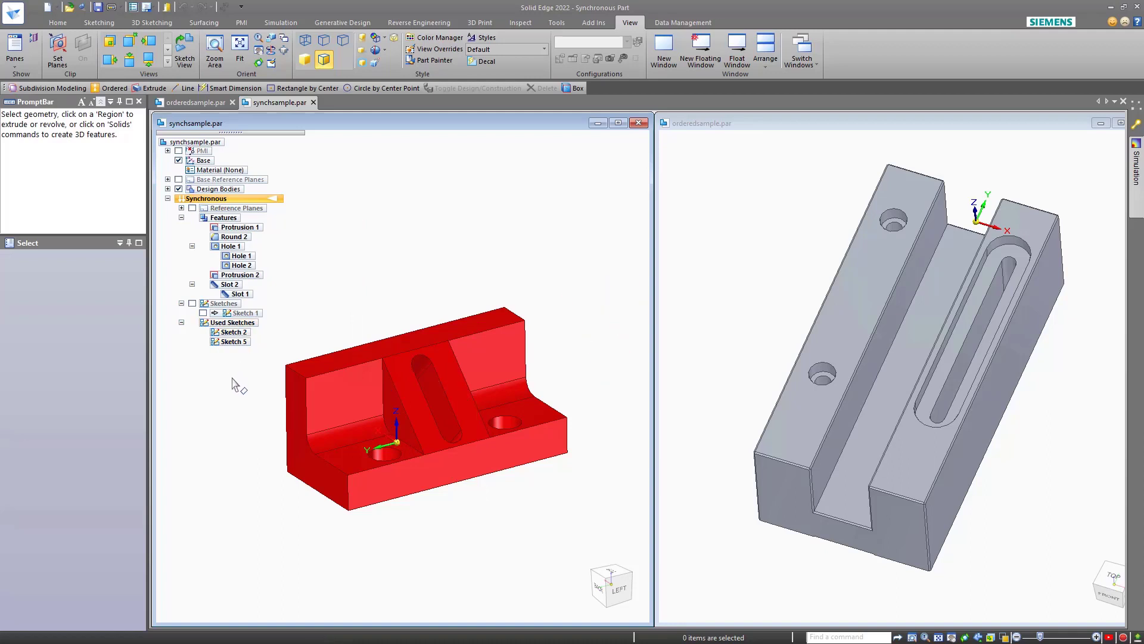
scroll(231, 393, up, 1)
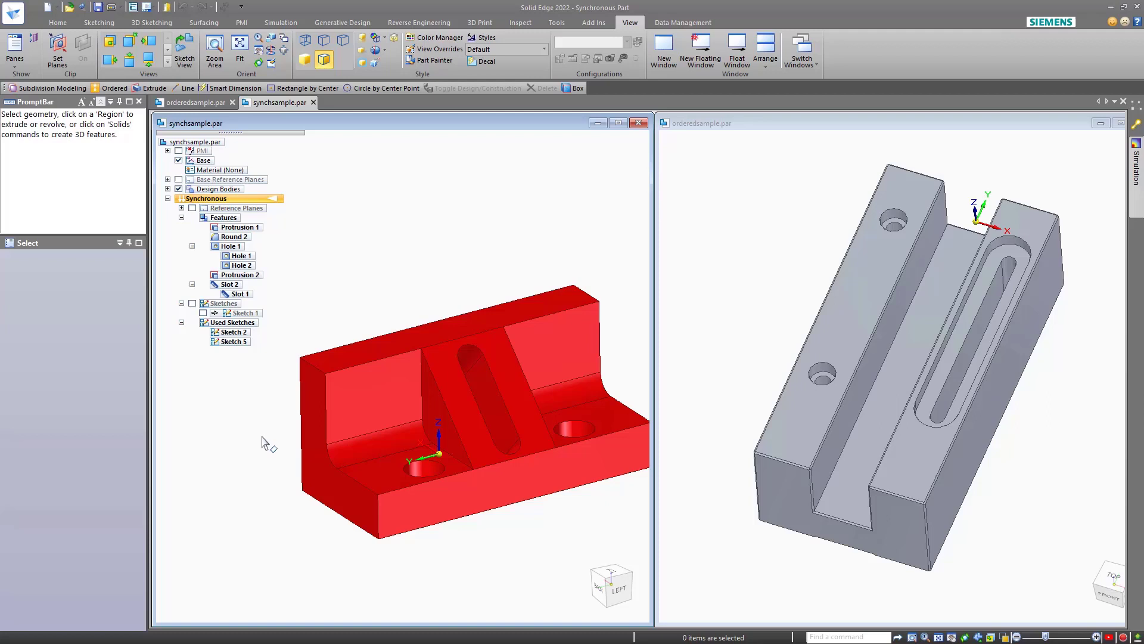
scroll(265, 443, down, 1)
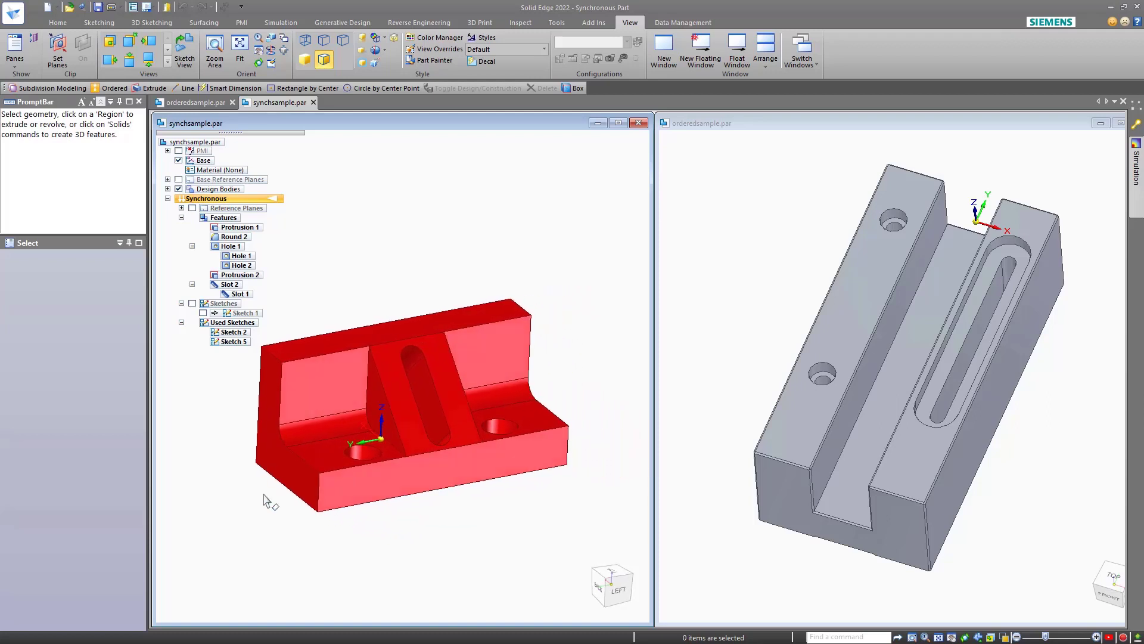
Show the PMI dimensions on the synchronous part and inspect the edit options of the base's .500 dimension without changing it
click(179, 151)
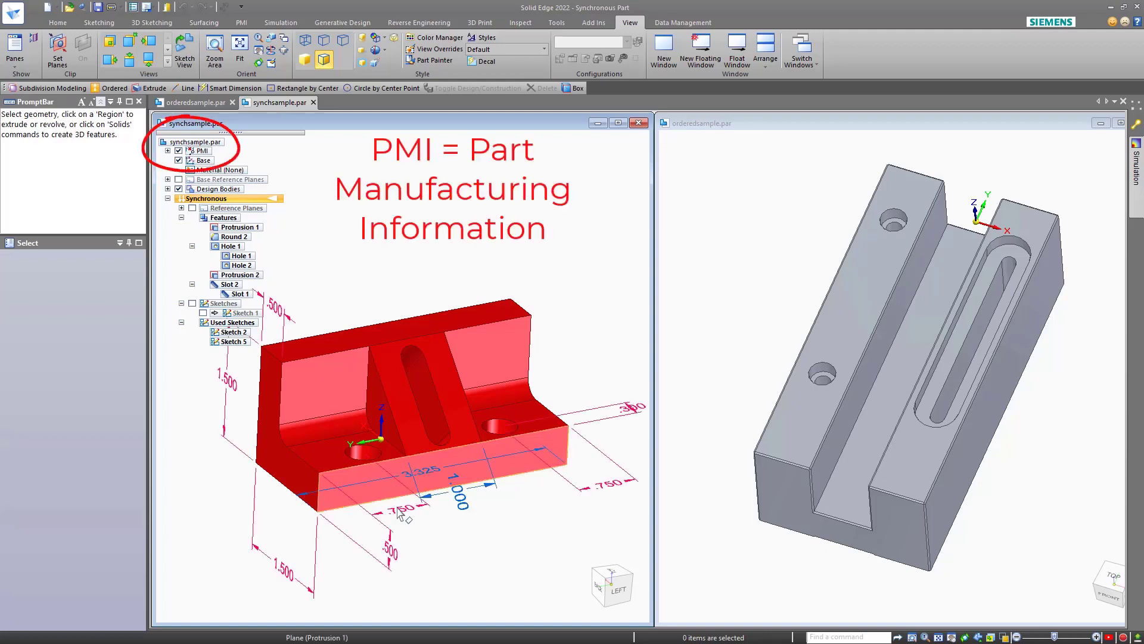
scroll(398, 512, down, 2)
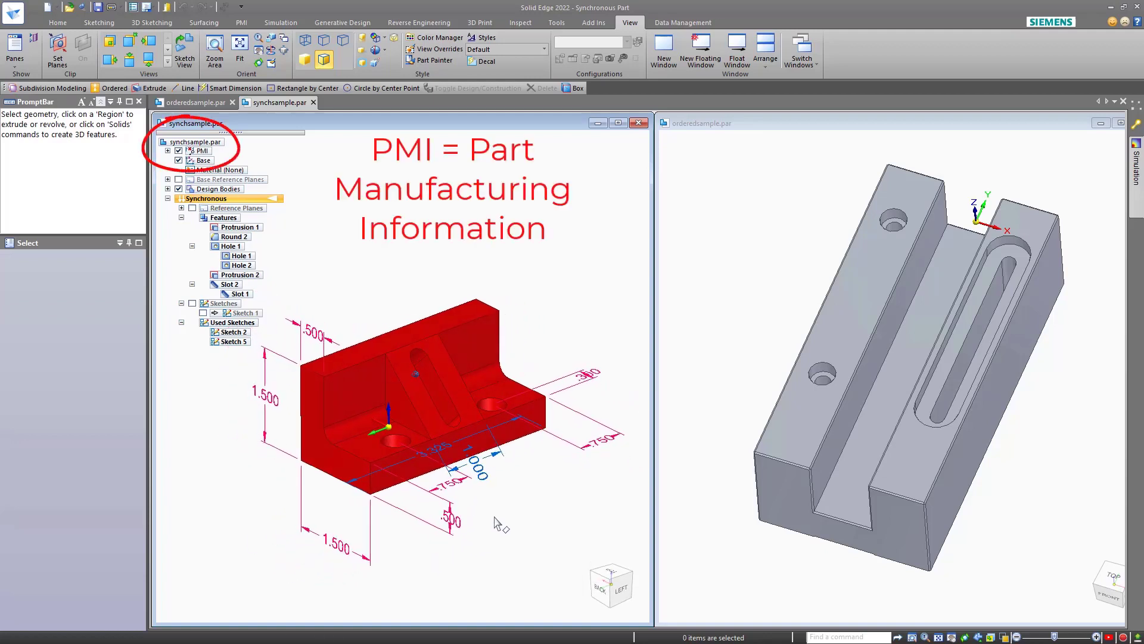
scroll(500, 497, down, 1)
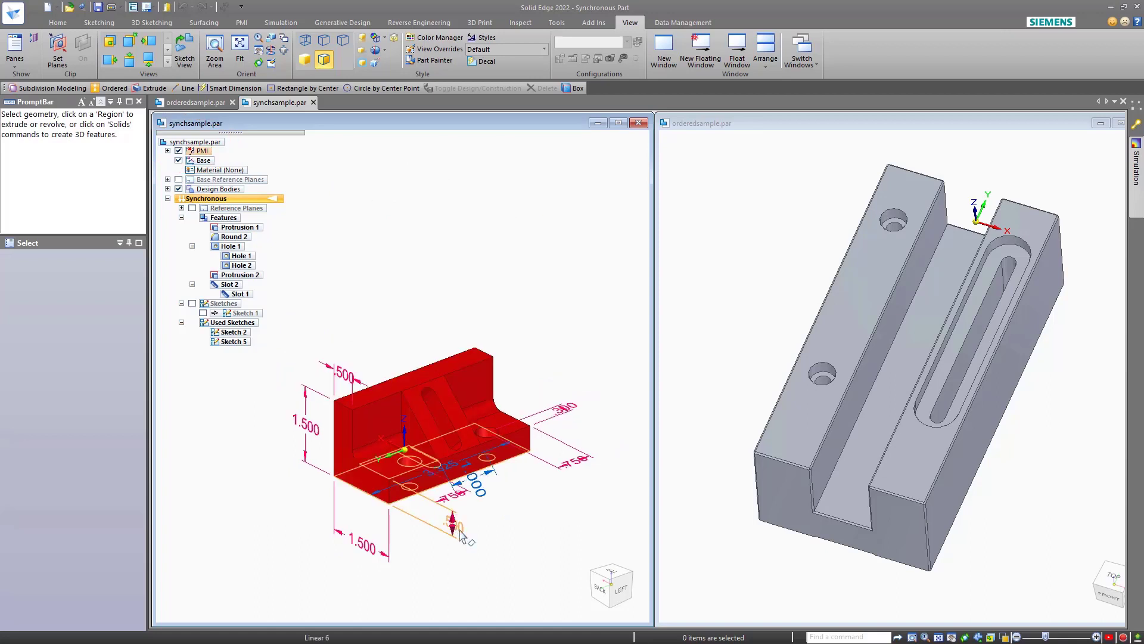
click(459, 531)
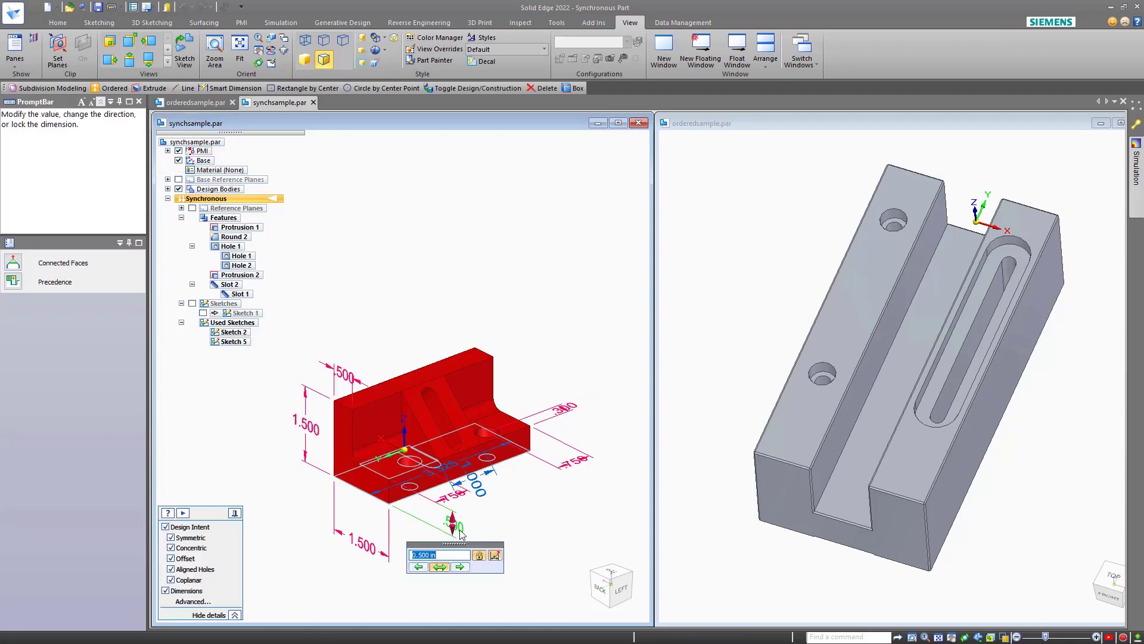
click(506, 528)
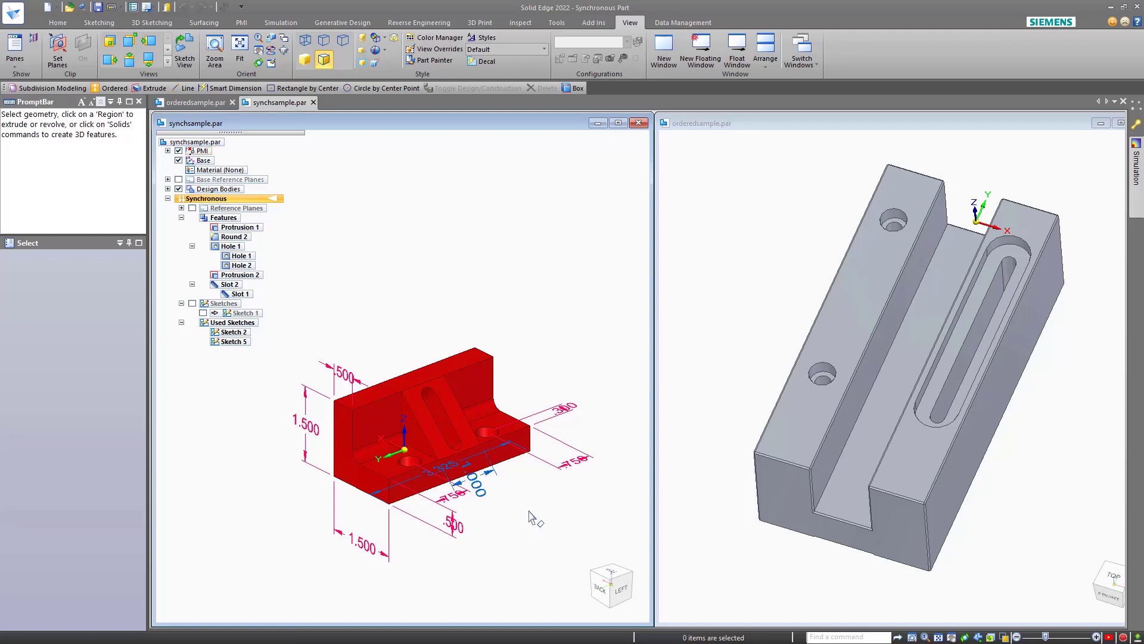
Move the triangular side face of the slotted rib inward by 0.125 in, keeping the Symmetric design intent on
scroll(524, 516, up, 5)
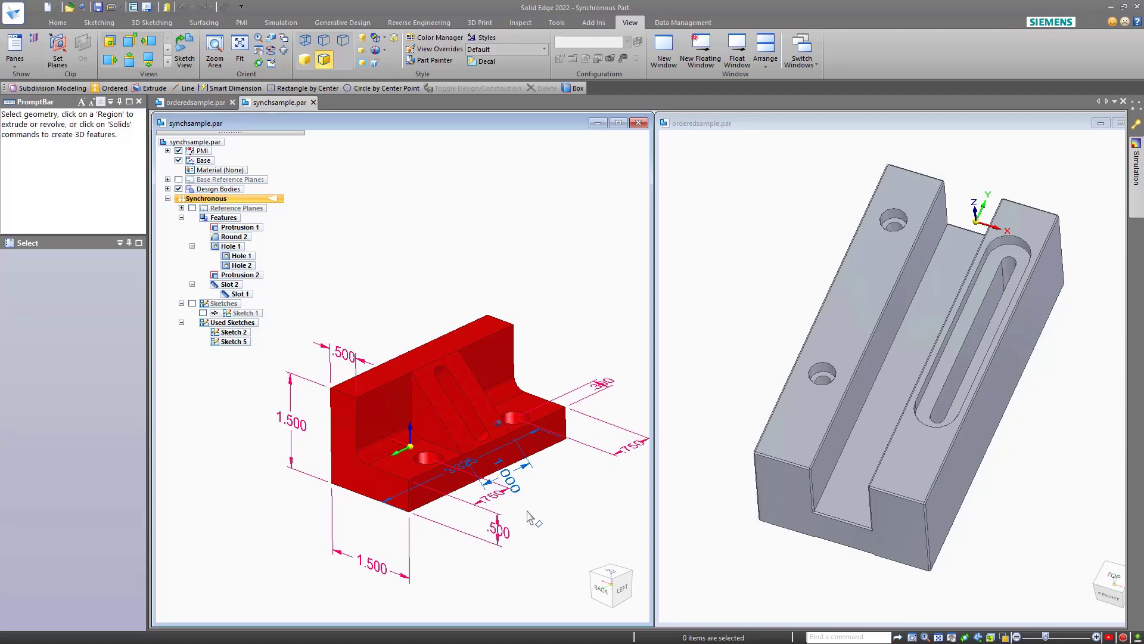
middle_drag(505, 513, 462, 386)
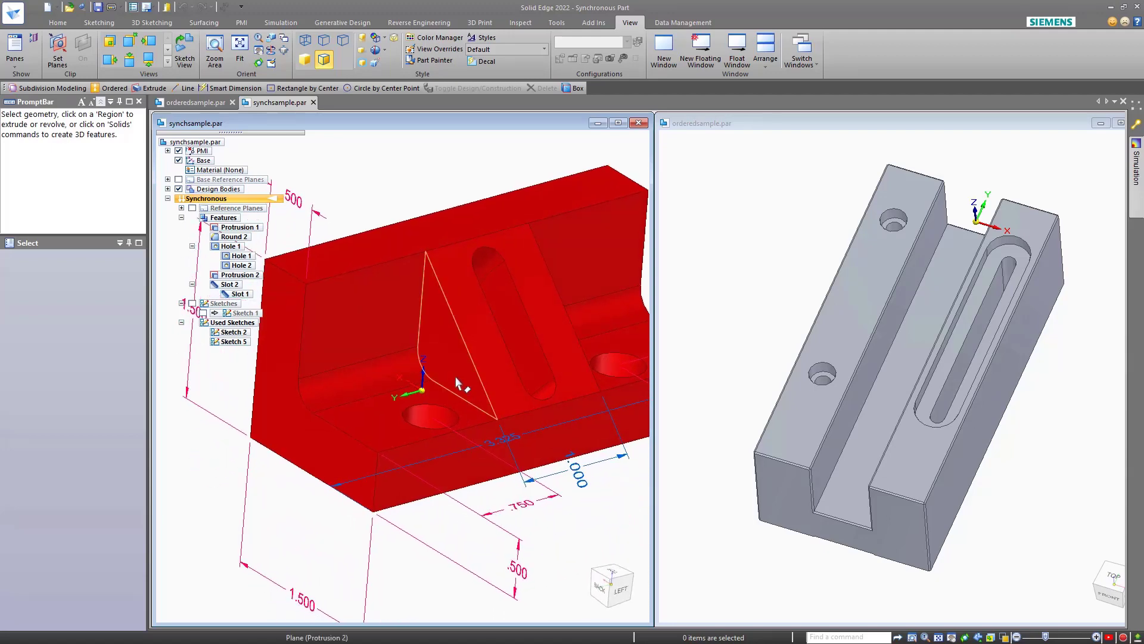
click(445, 368)
click(445, 368)
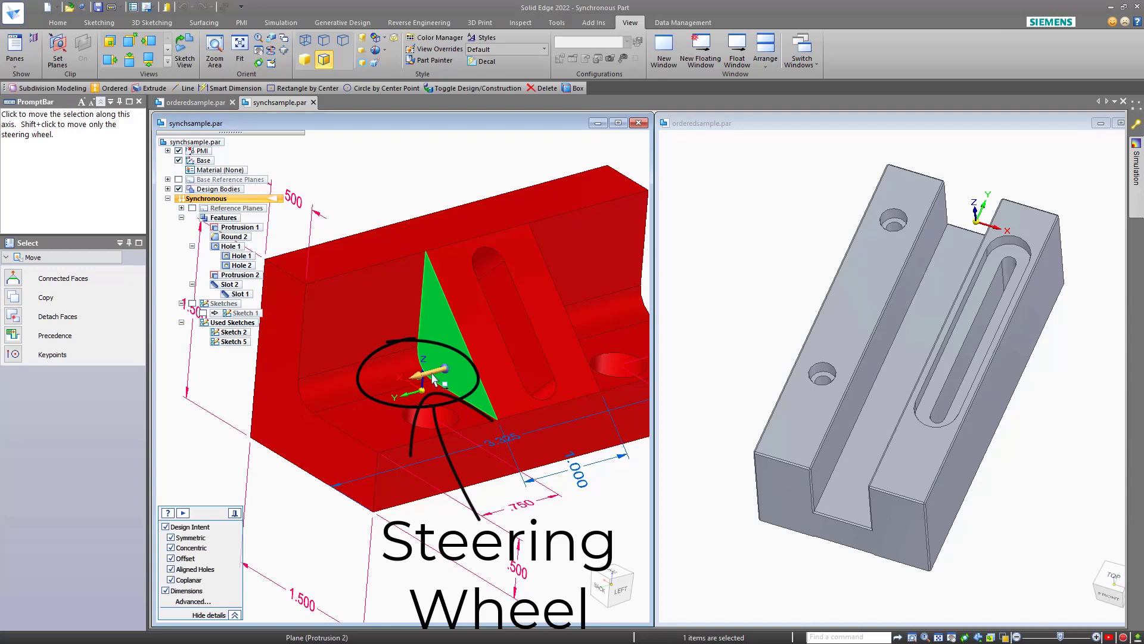
click(434, 377)
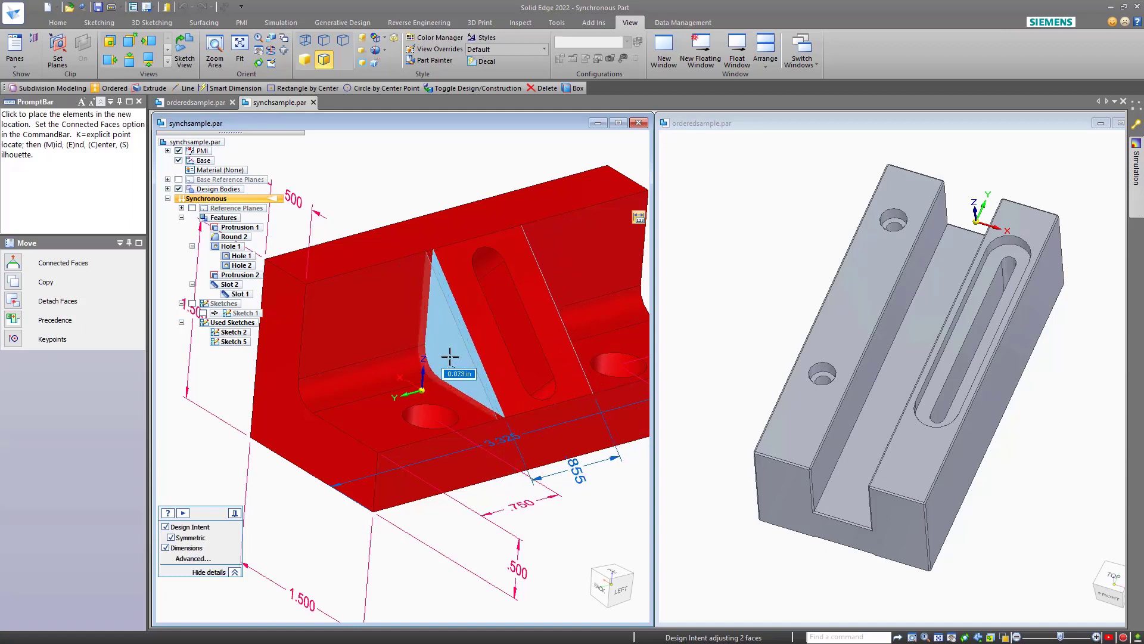
text(.125)
key(Return)
Try rotating the rib's triangular side face with the Symmetric design intent turned off, and clear the selection
click(450, 358)
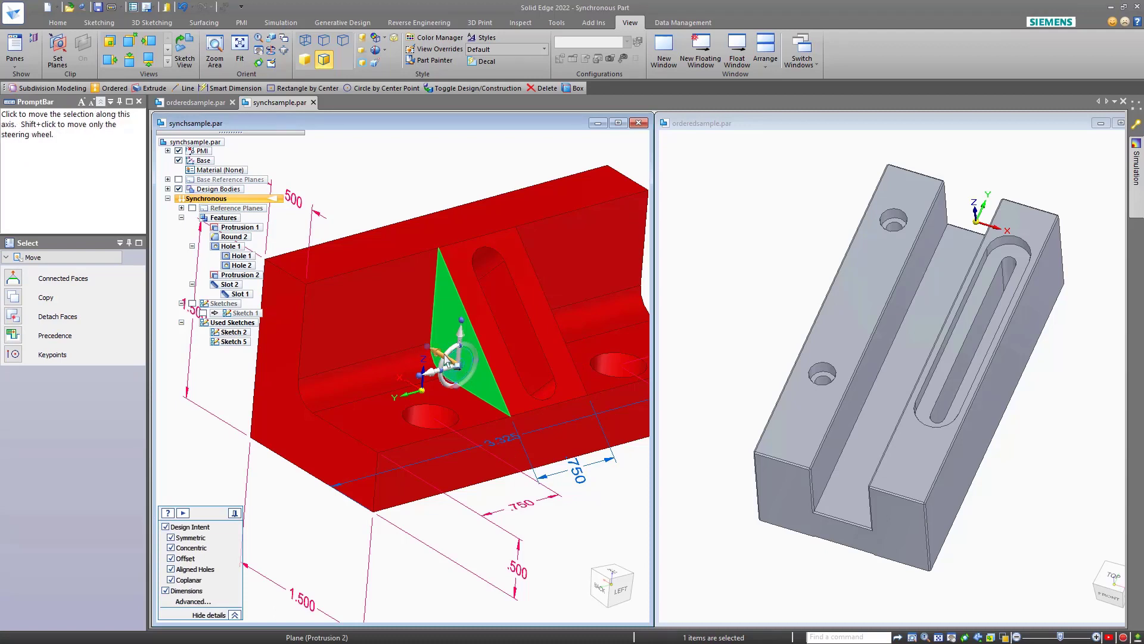
click(454, 359)
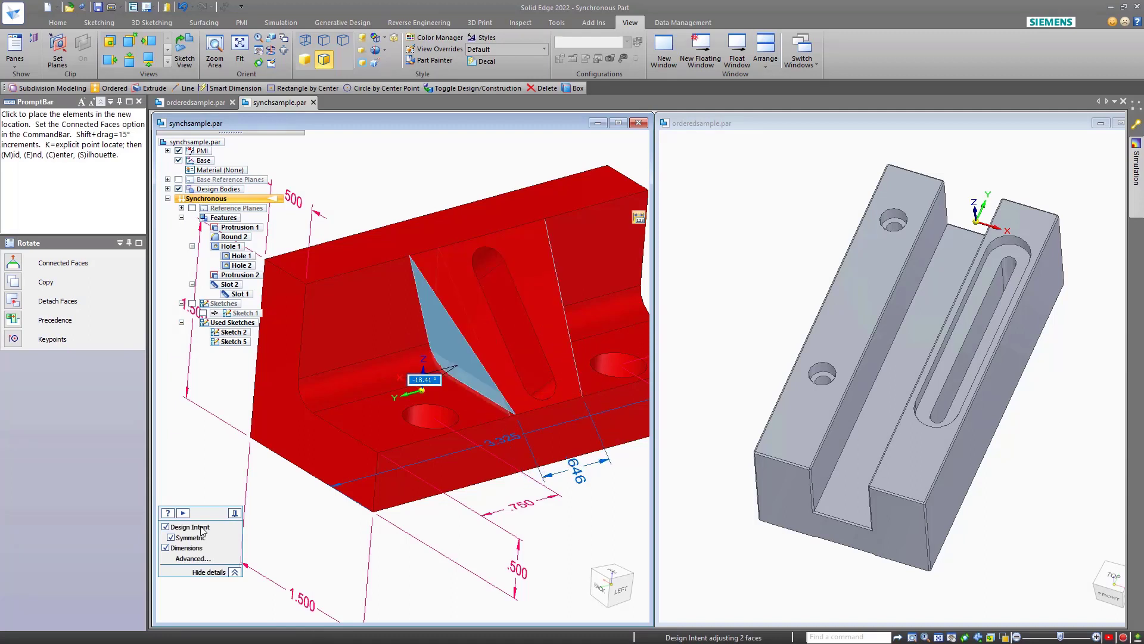
mouse_move(188, 540)
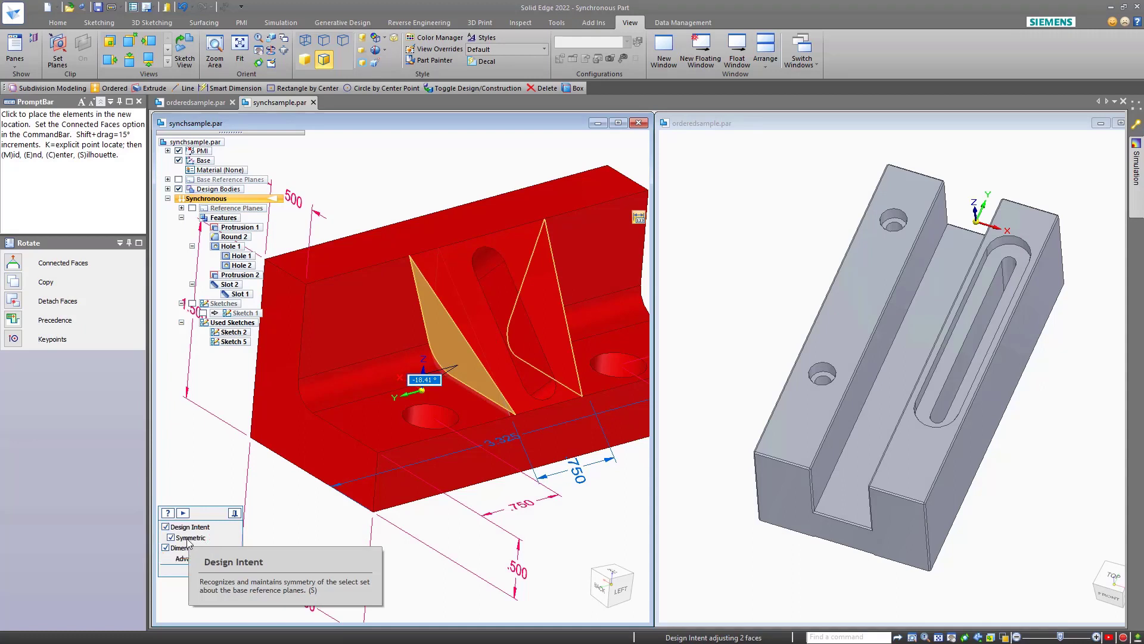
click(188, 540)
scroll(424, 364, down, 2)
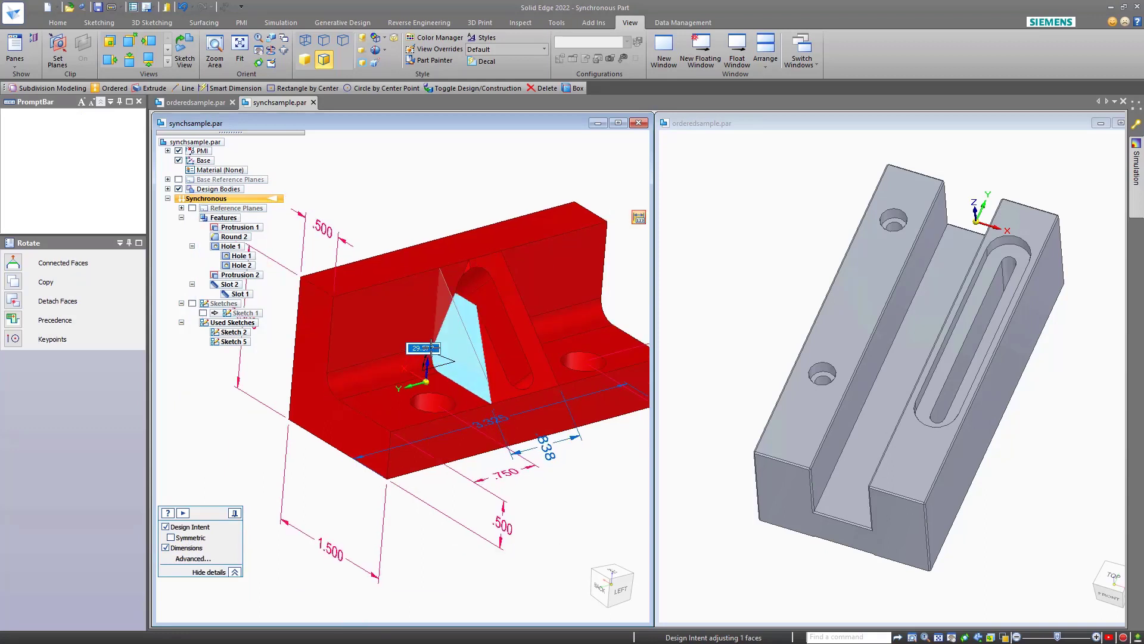
key(Escape)
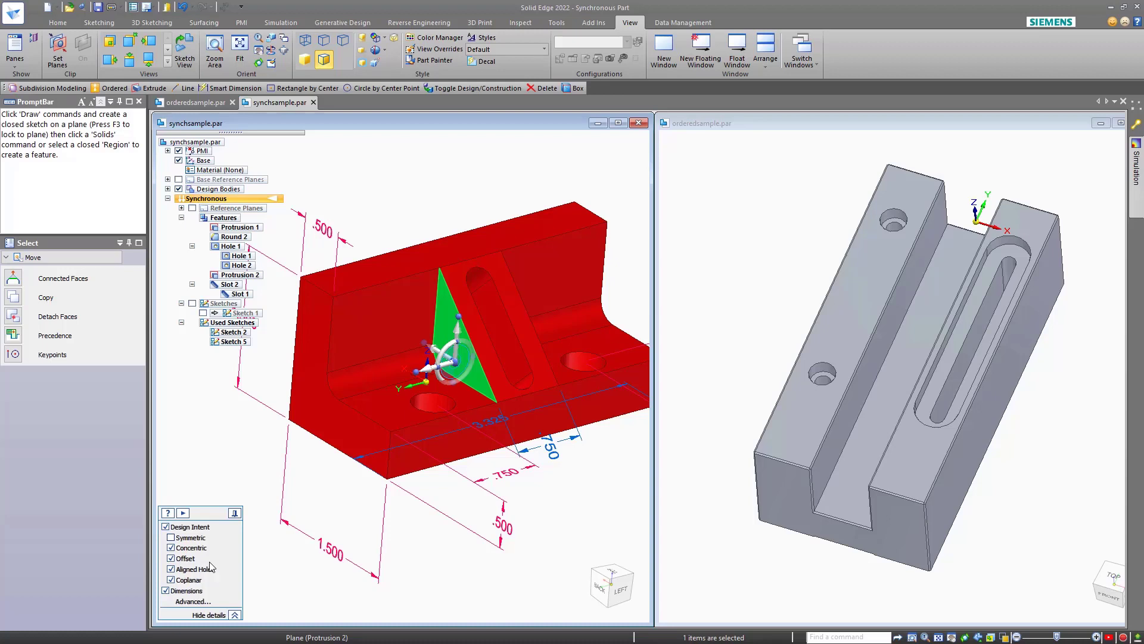
click(231, 448)
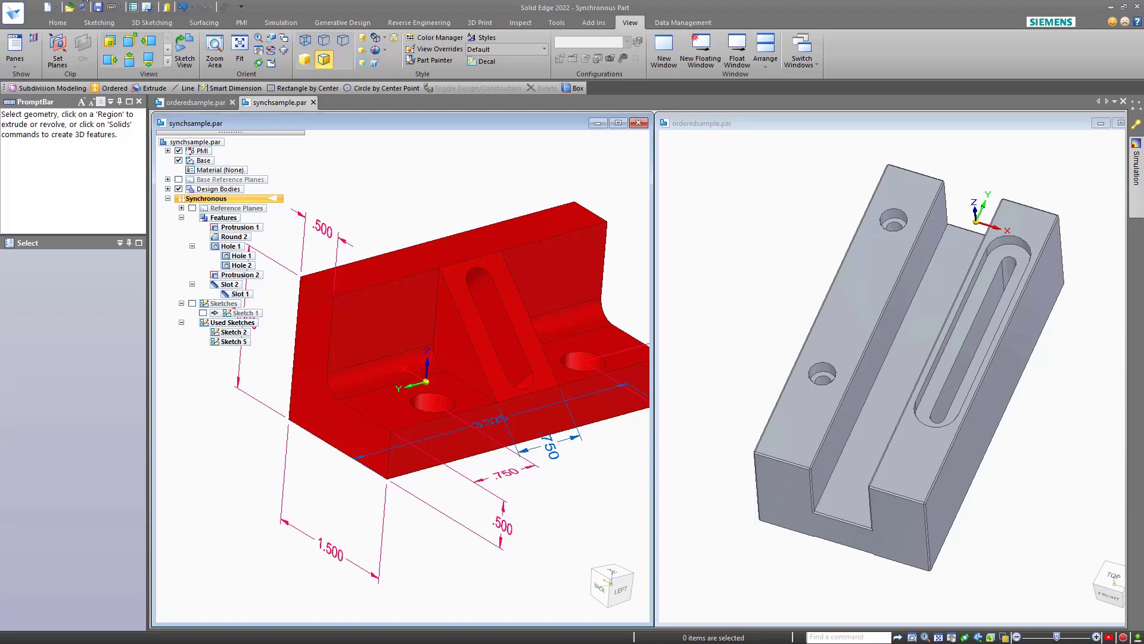
Create a new part document from the ansi inch part.par template
key(ctrl+n)
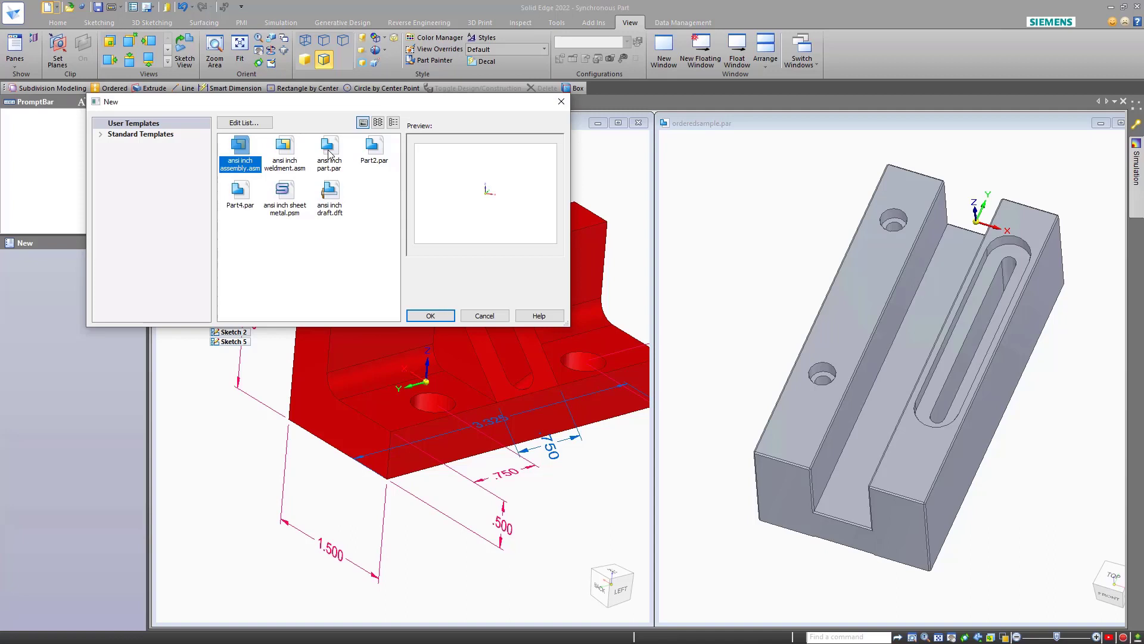
double_click(330, 154)
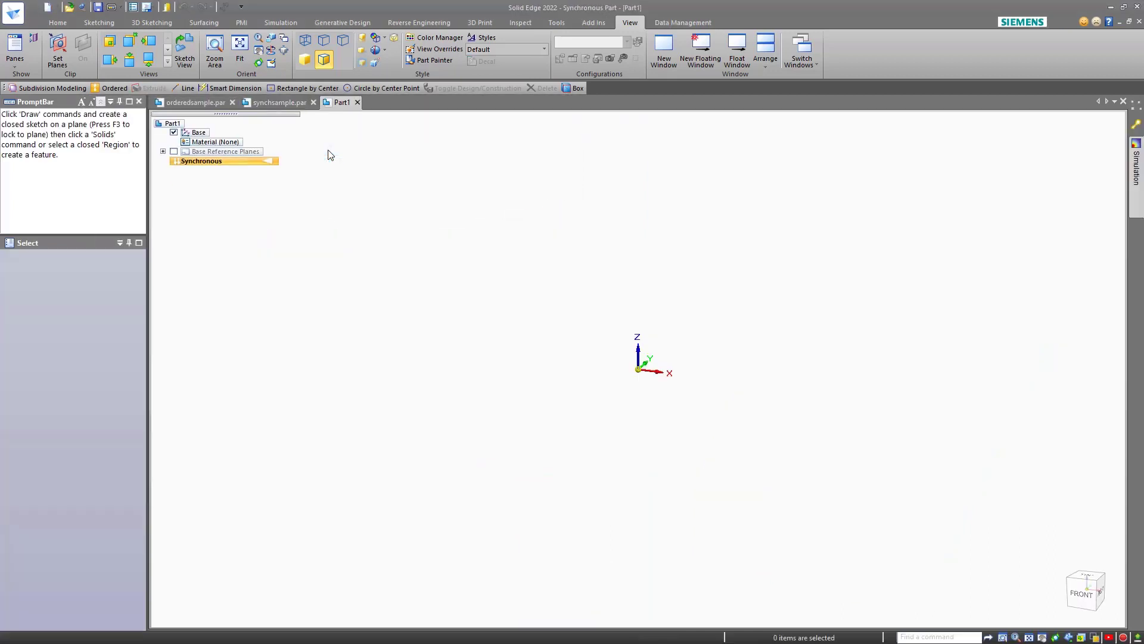
Transition the new part to the Ordered environment and open the Solid Edge Options
right_click(245, 169)
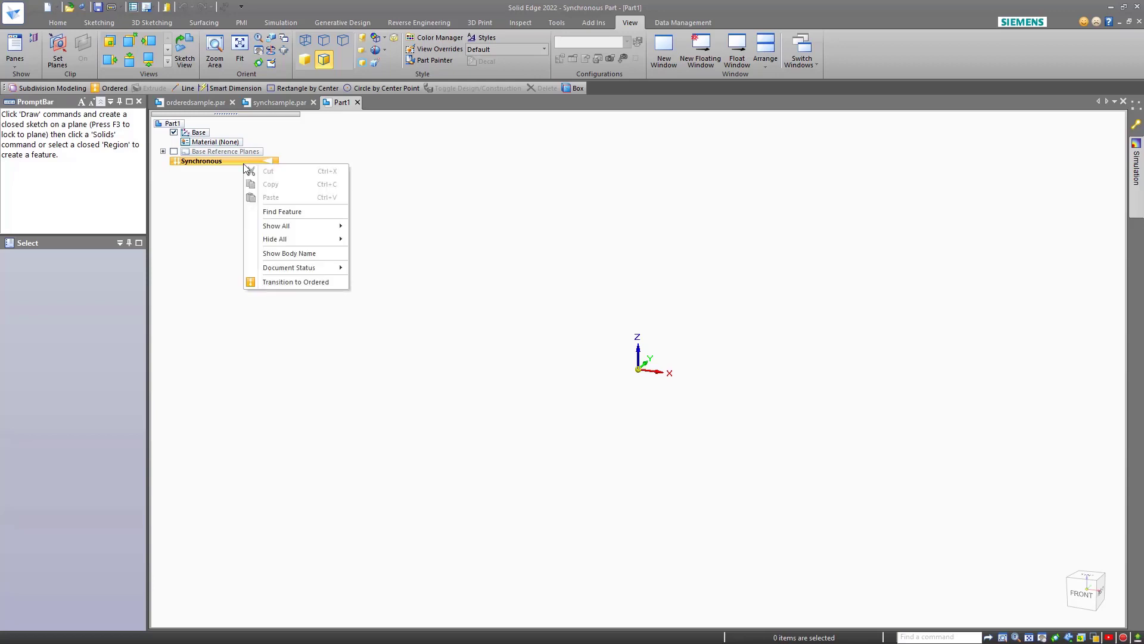
click(282, 280)
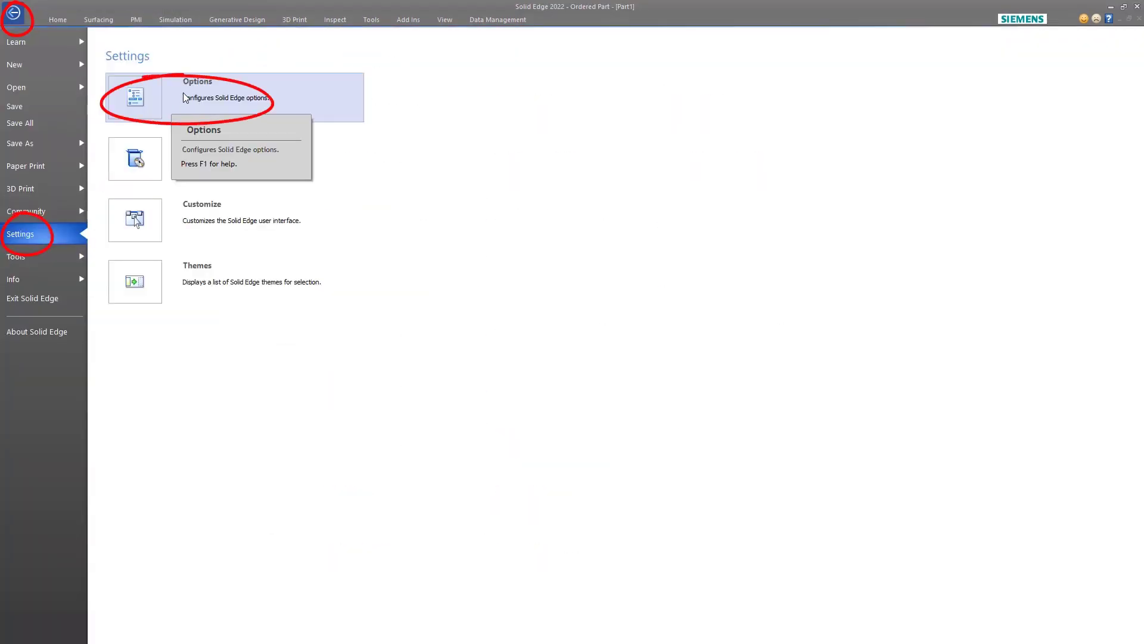
click(185, 96)
click(196, 210)
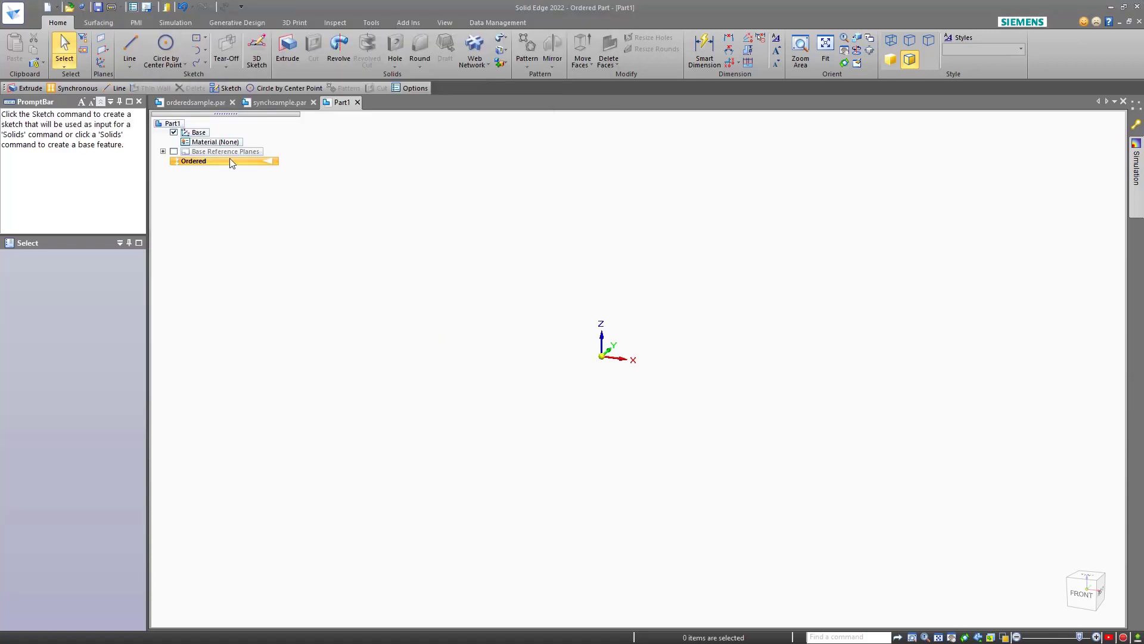
Transition the new part back to the Synchronous environment
right_click(232, 168)
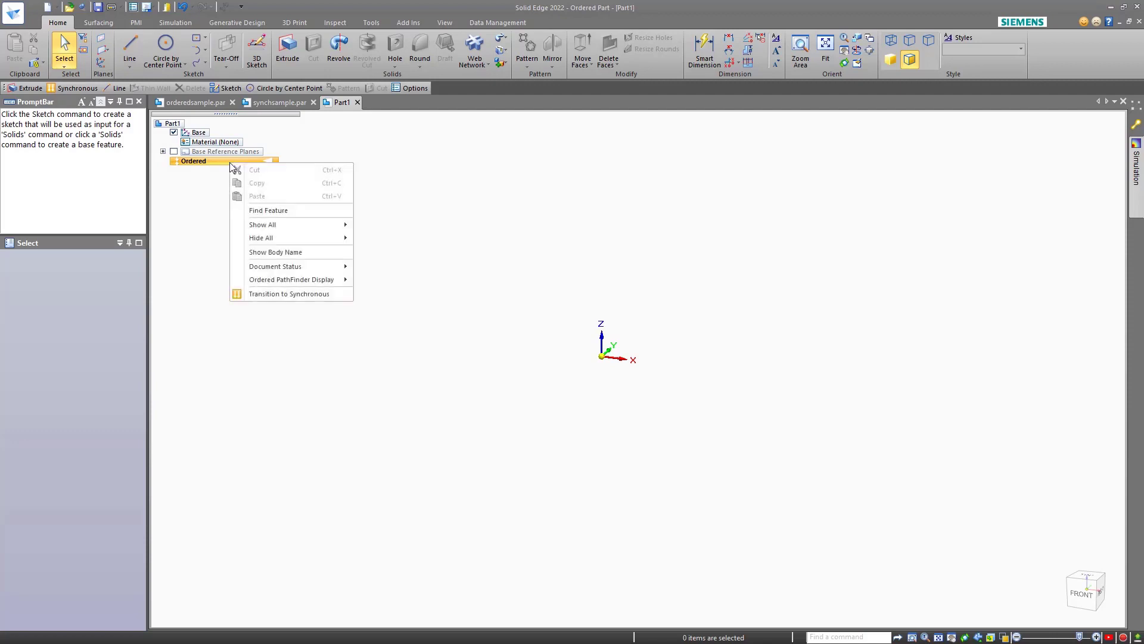
click(286, 294)
Sketch a two-point rectangle about 4 by 3 in on the Front (xz) plane, with one corner at the origin
click(56, 24)
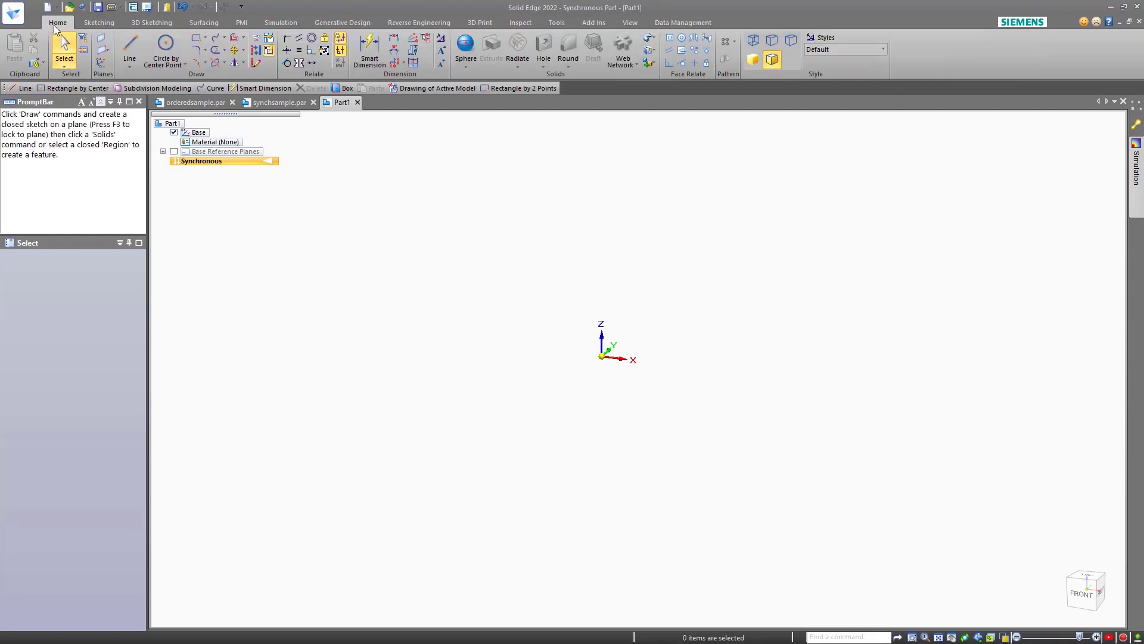
click(199, 37)
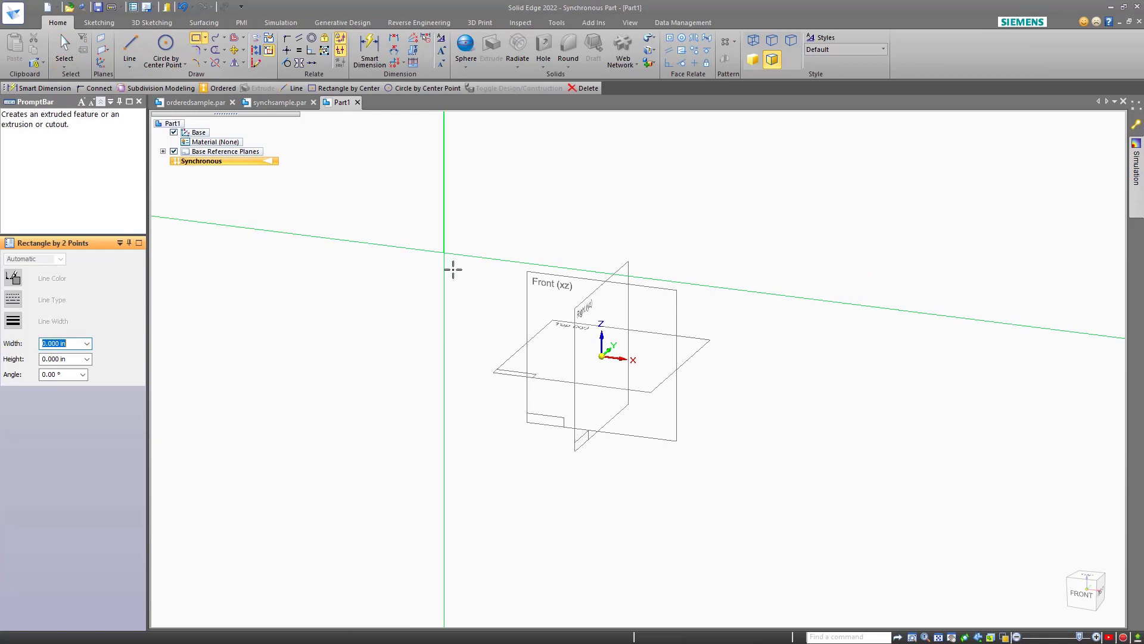
click(543, 272)
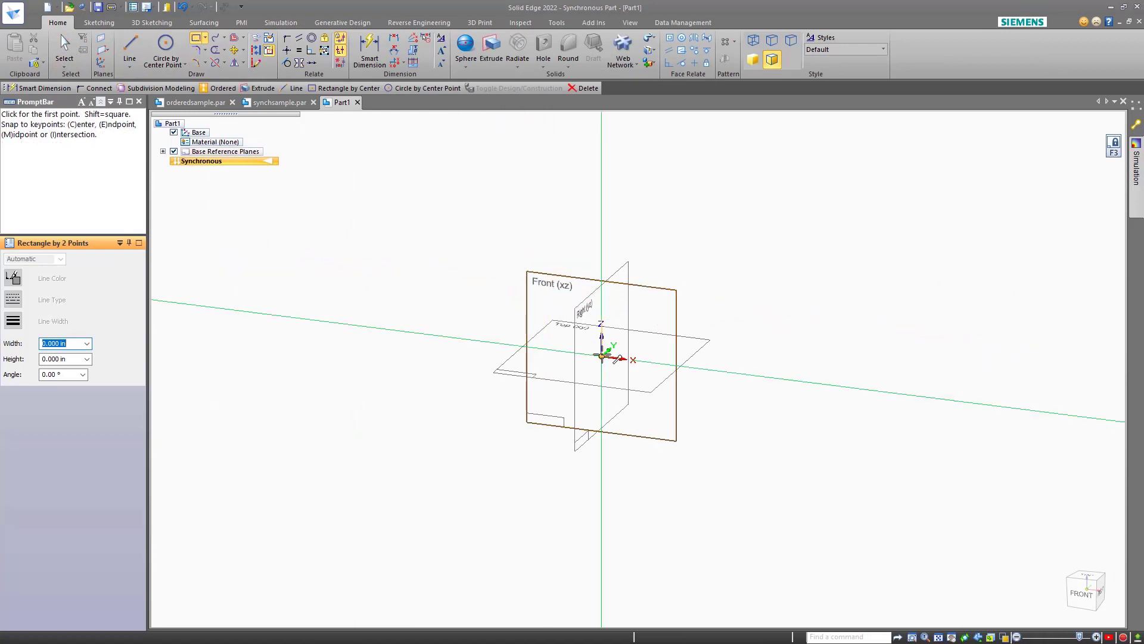
click(601, 355)
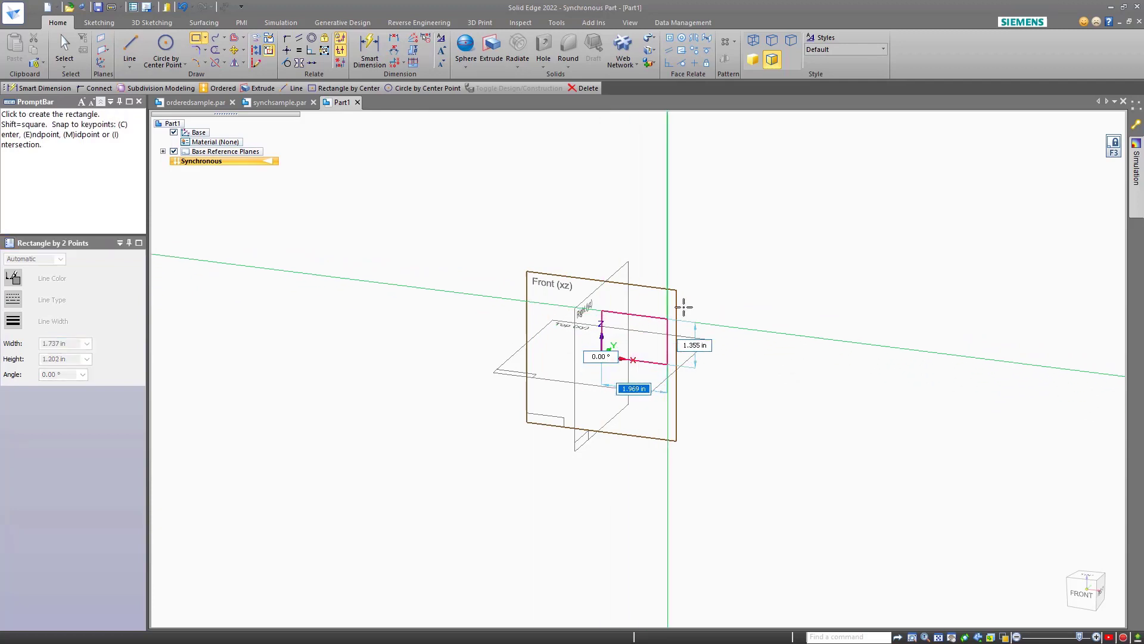
click(751, 261)
Dimension the rectangle's bottom edge at 4 in and its vertical edge at 3 in
click(697, 371)
click(685, 405)
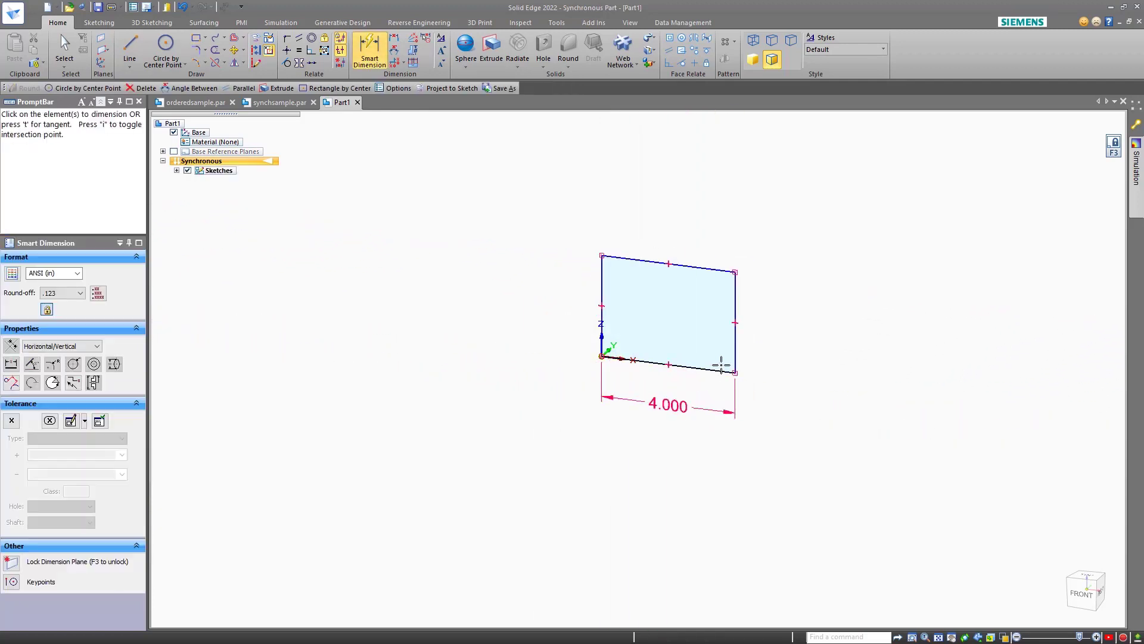
click(750, 322)
click(772, 325)
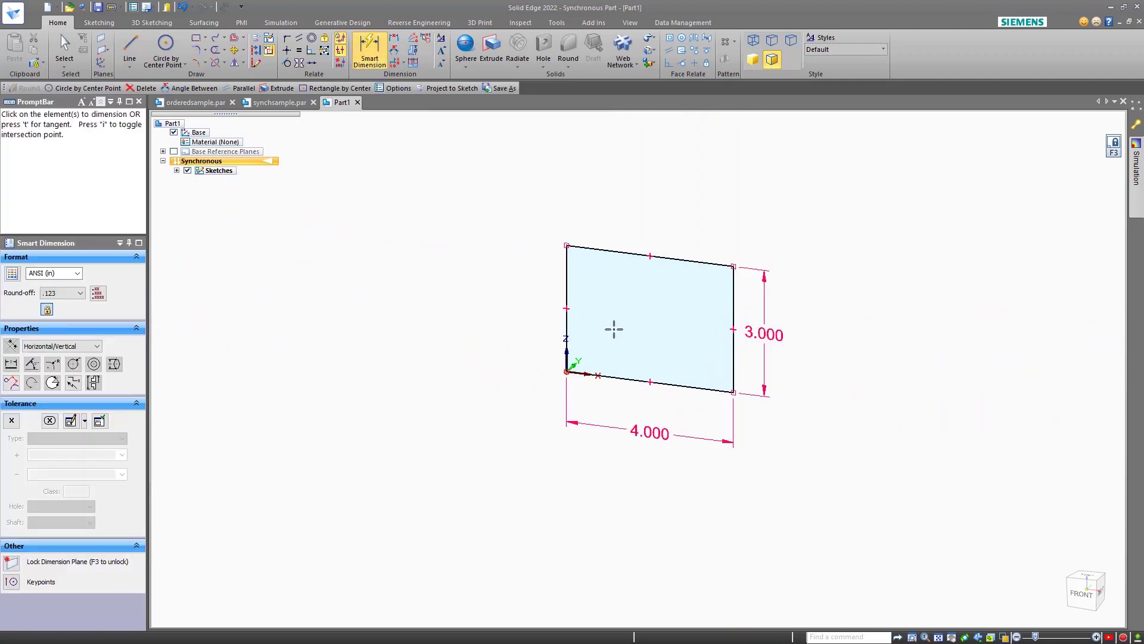
Extrude the rectangular region about 7.45 in toward the front to form a solid block
key(e)
click(639, 345)
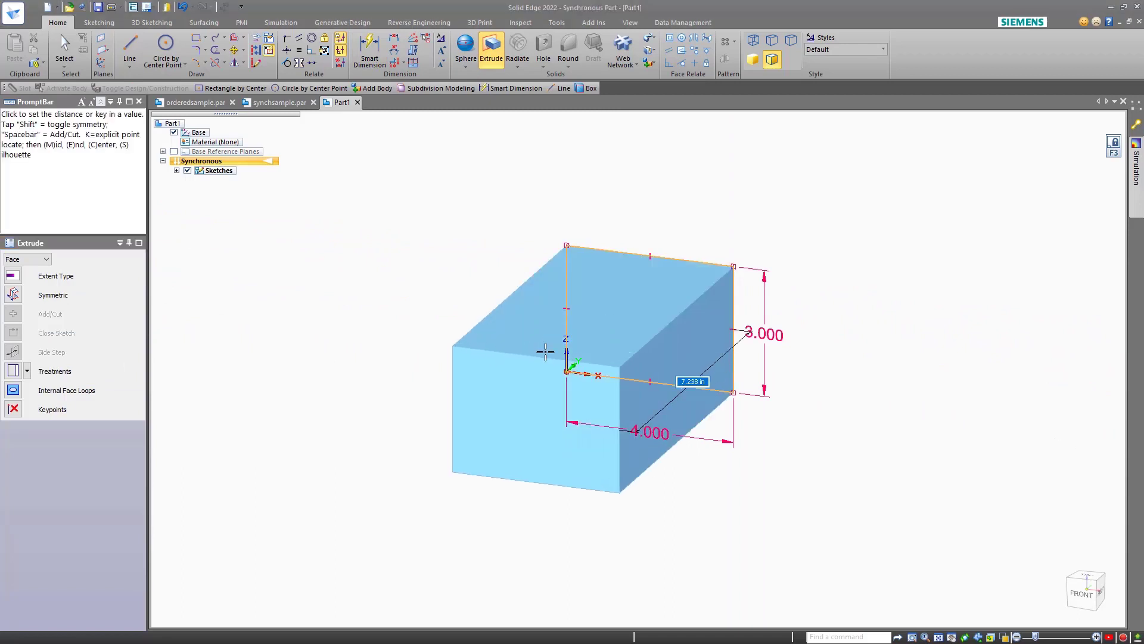
click(540, 343)
middle_drag(672, 447, 701, 480)
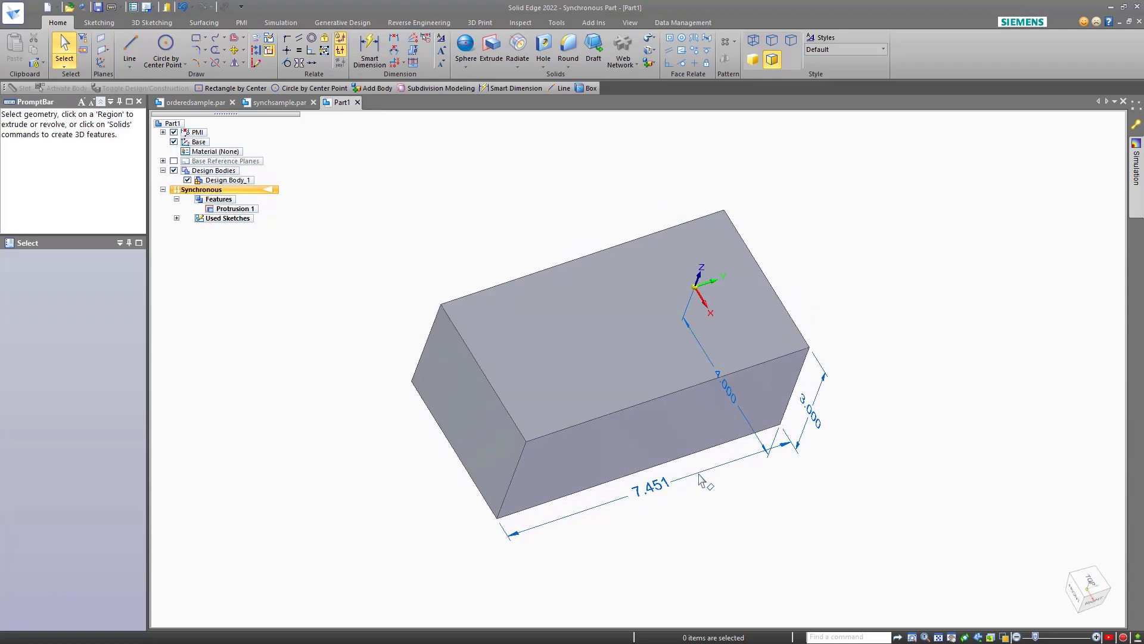
scroll(701, 481, down, 2)
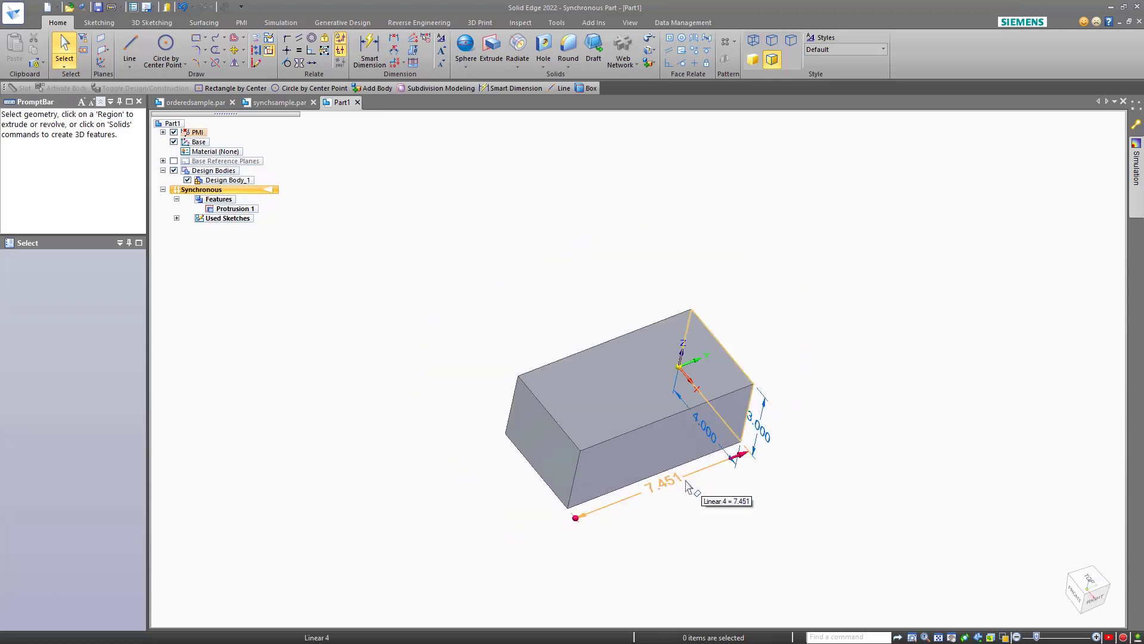
scroll(687, 485, up, 2)
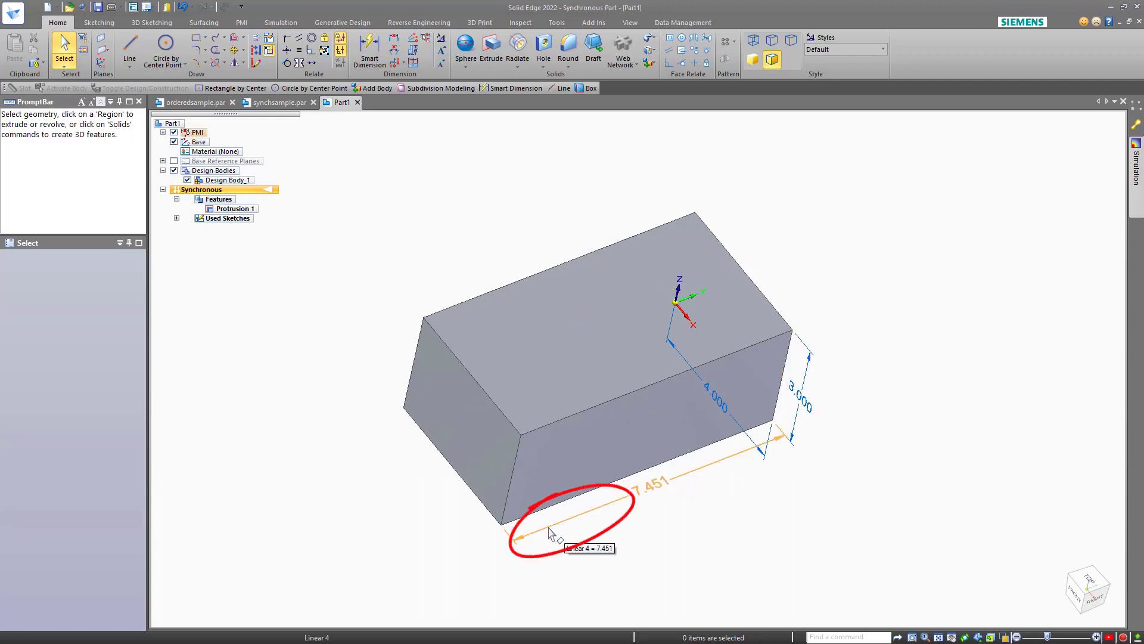
Try shortening the block's length dimension to 6.706 in by moving the front end face, and undo the change
click(549, 532)
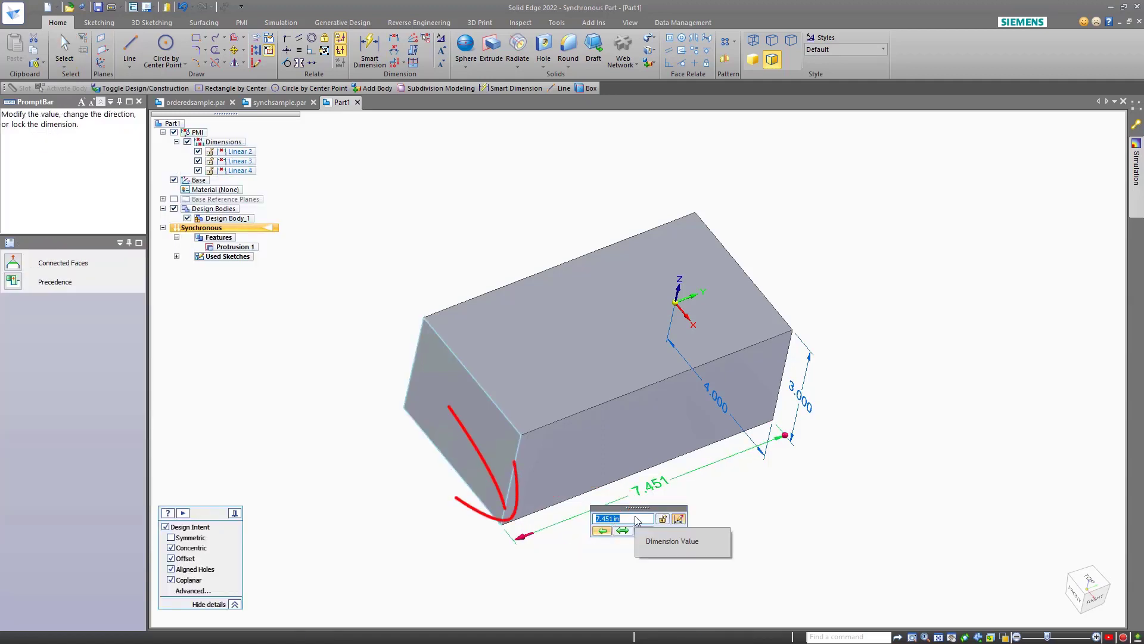
scroll(637, 521, down, 5)
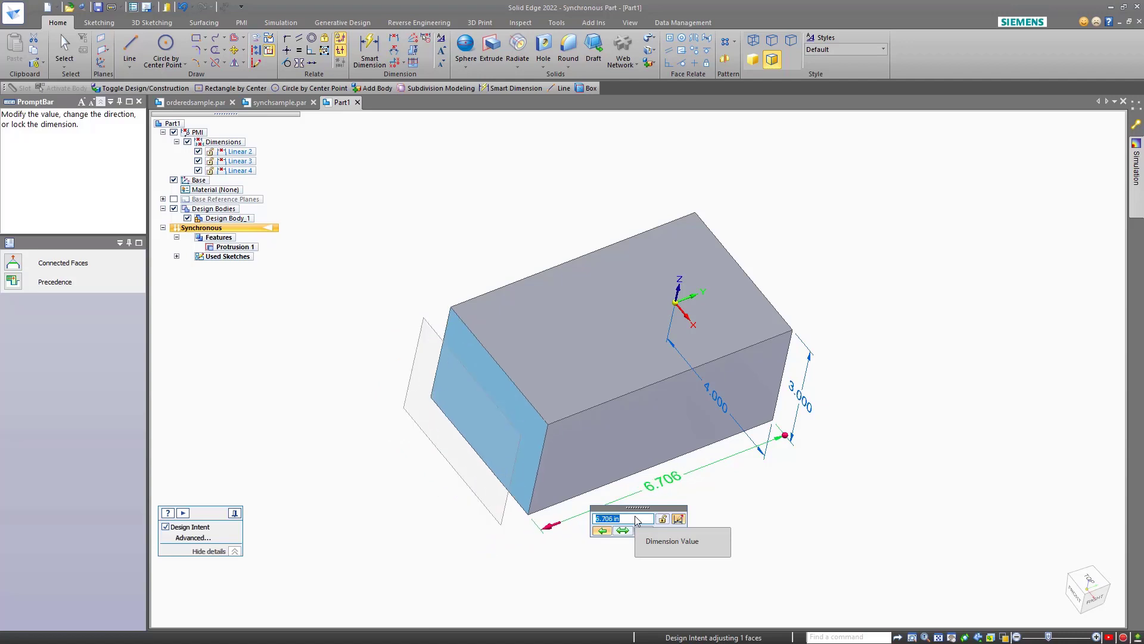
key(Return)
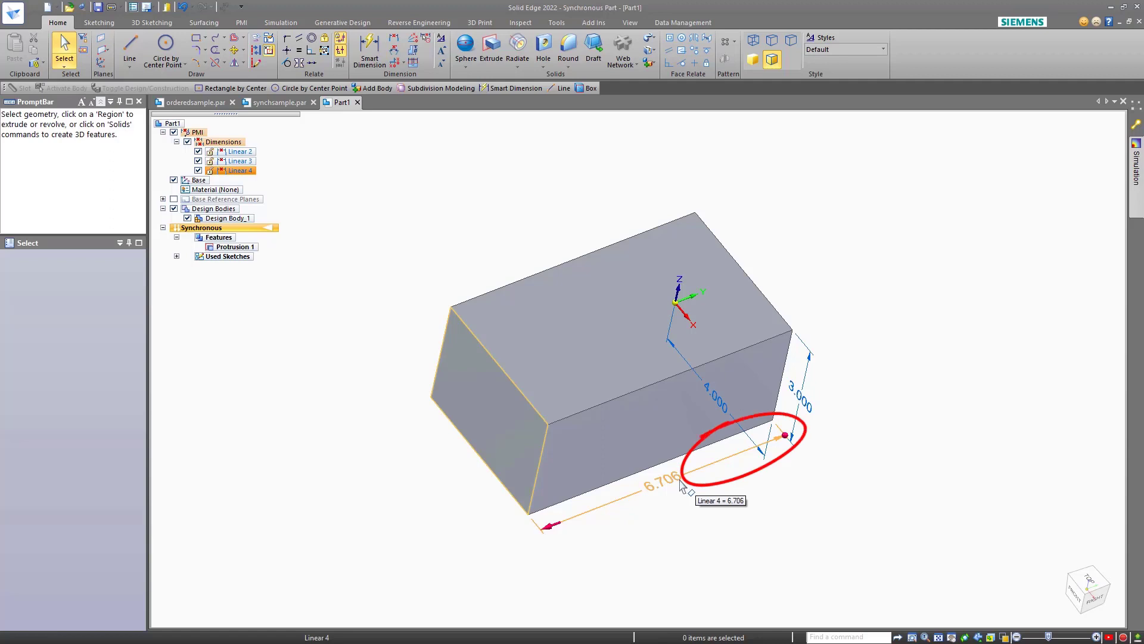
key(ctrl+z)
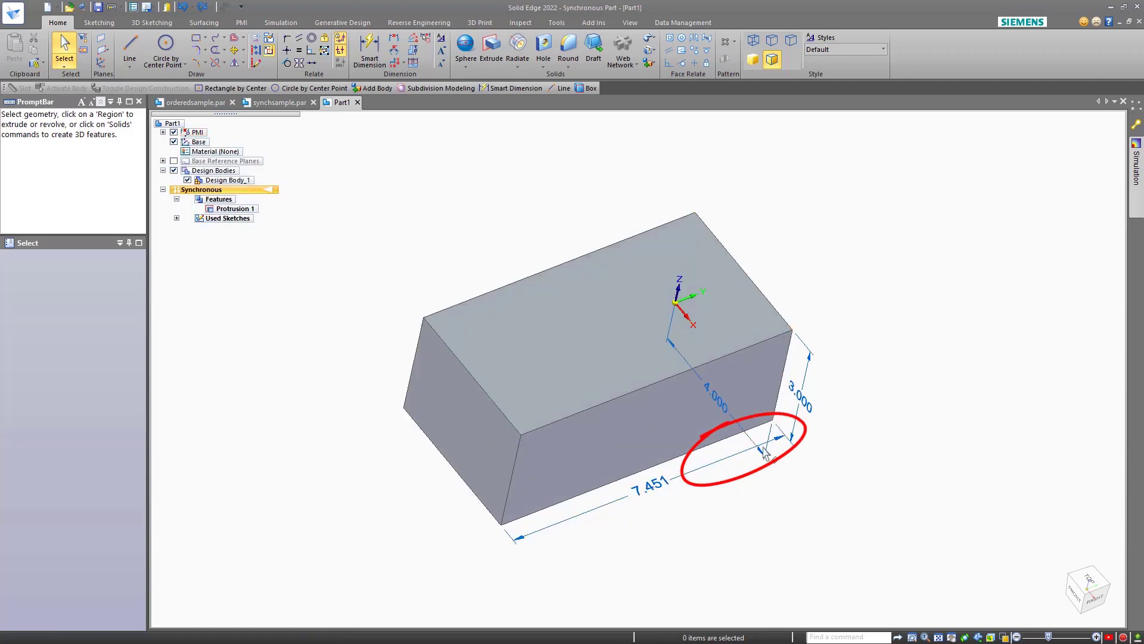
Try changing the block's length from its rear end, resize it symmetrically to 5.961 in, and lock the length dimension
click(680, 480)
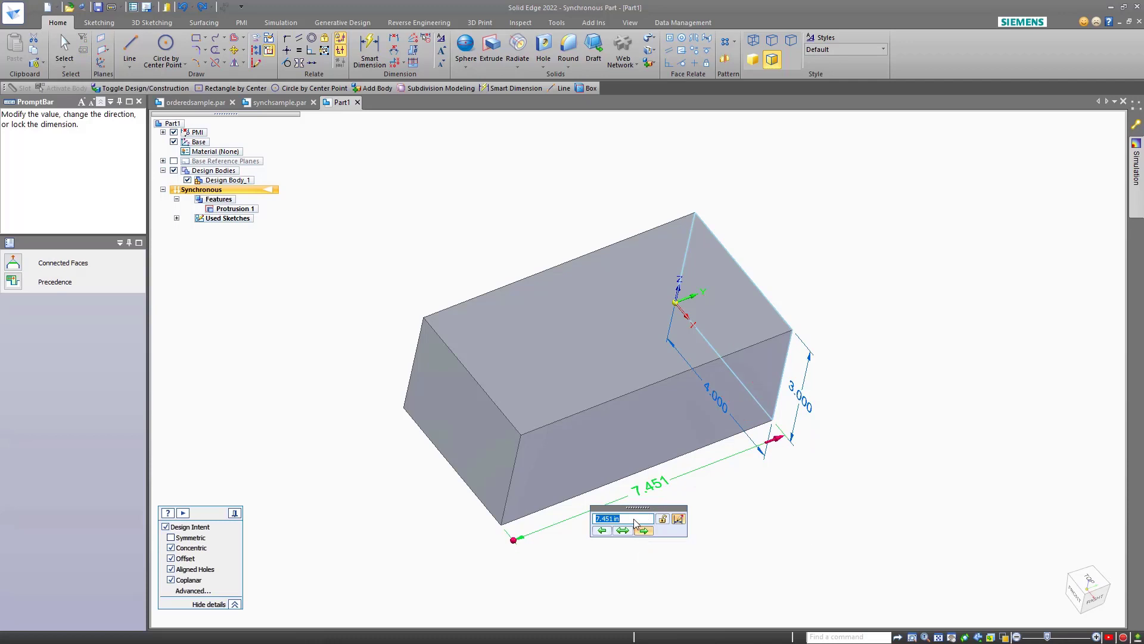
scroll(636, 523, down, 3)
scroll(635, 523, down, 3)
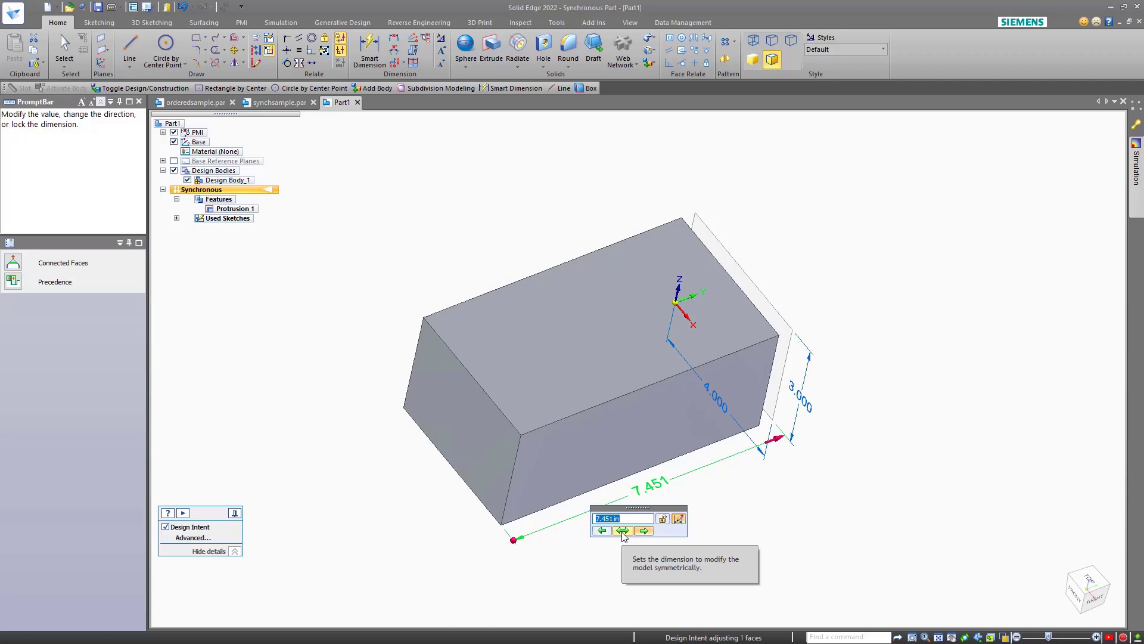
click(623, 532)
scroll(623, 531, up, 3)
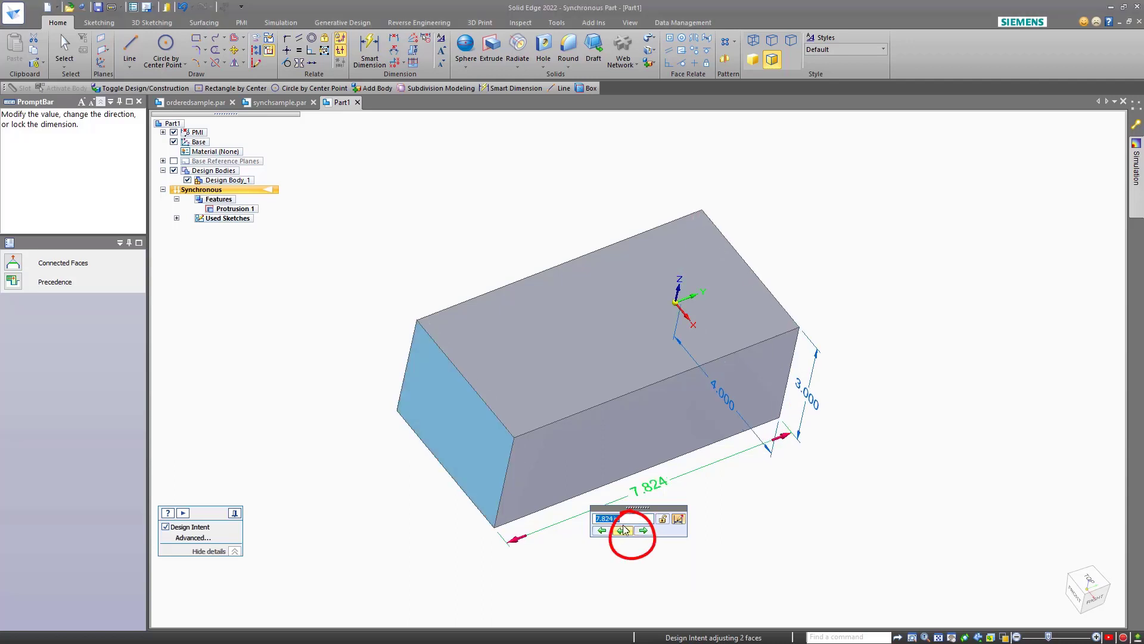
scroll(628, 522, down, 3)
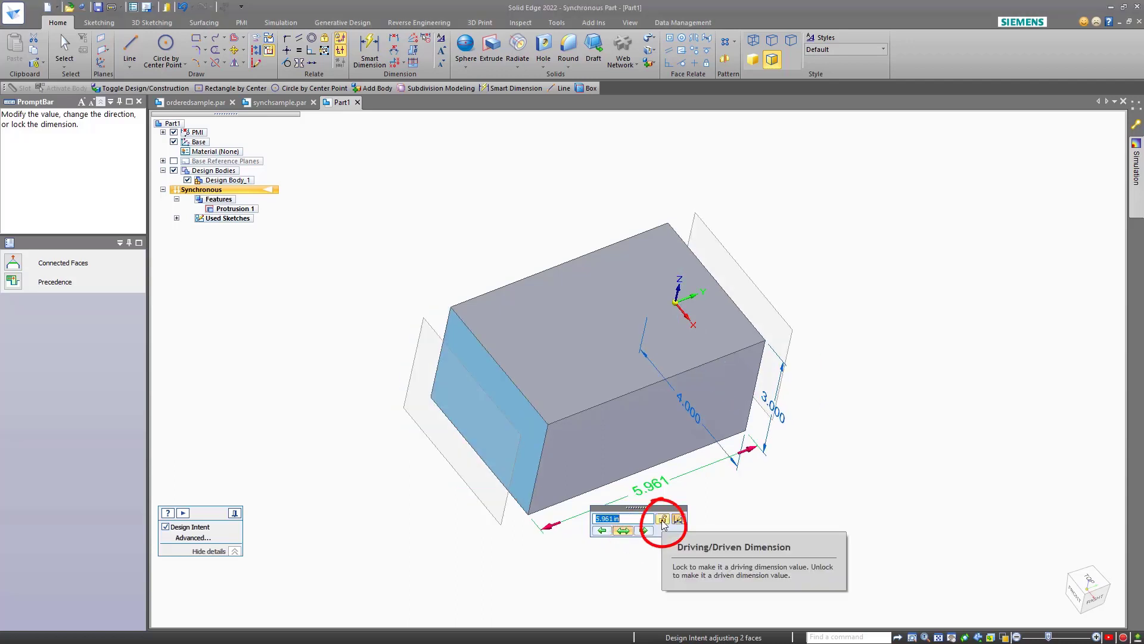
click(663, 519)
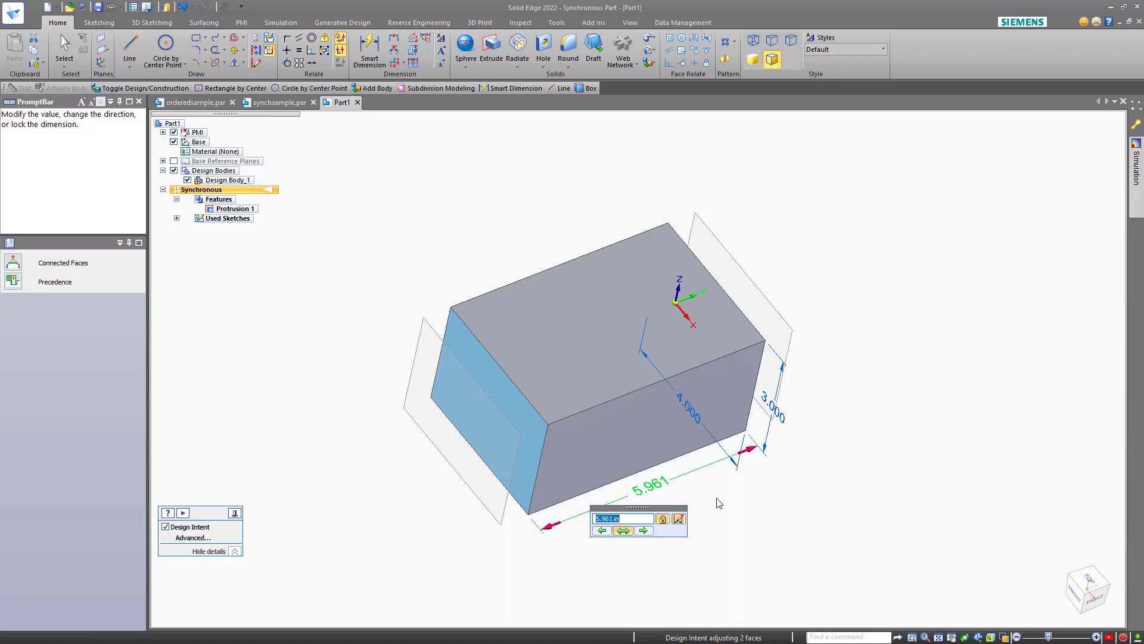
key(Escape)
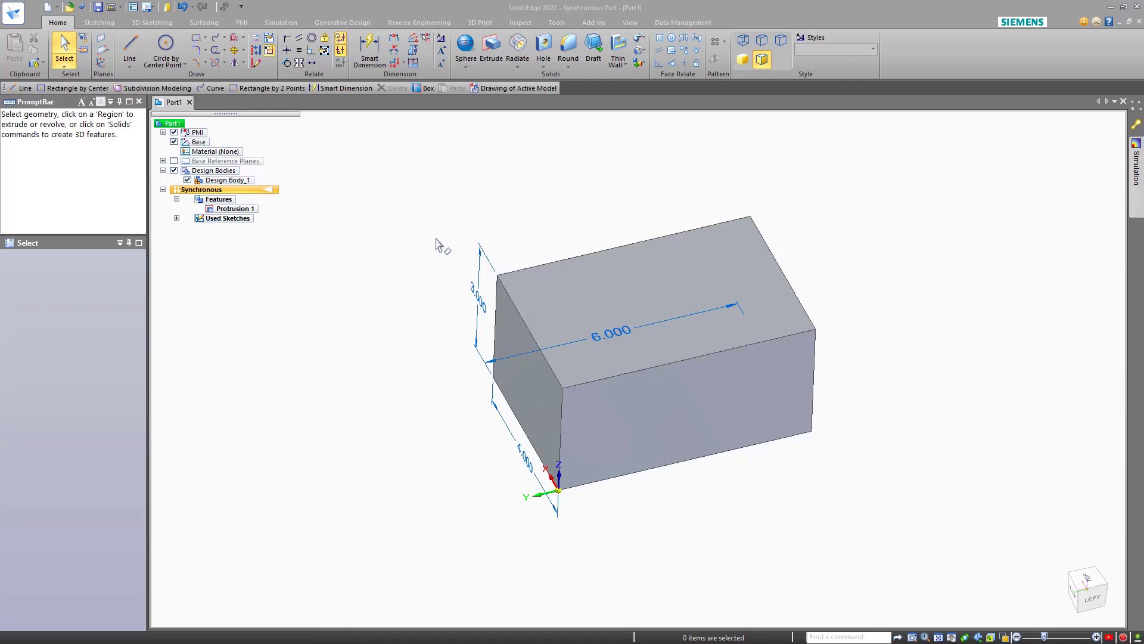
Transition the 6 by 4 by 3 in block part to the Ordered environment
scroll(420, 244, down, 3)
scroll(416, 247, up, 3)
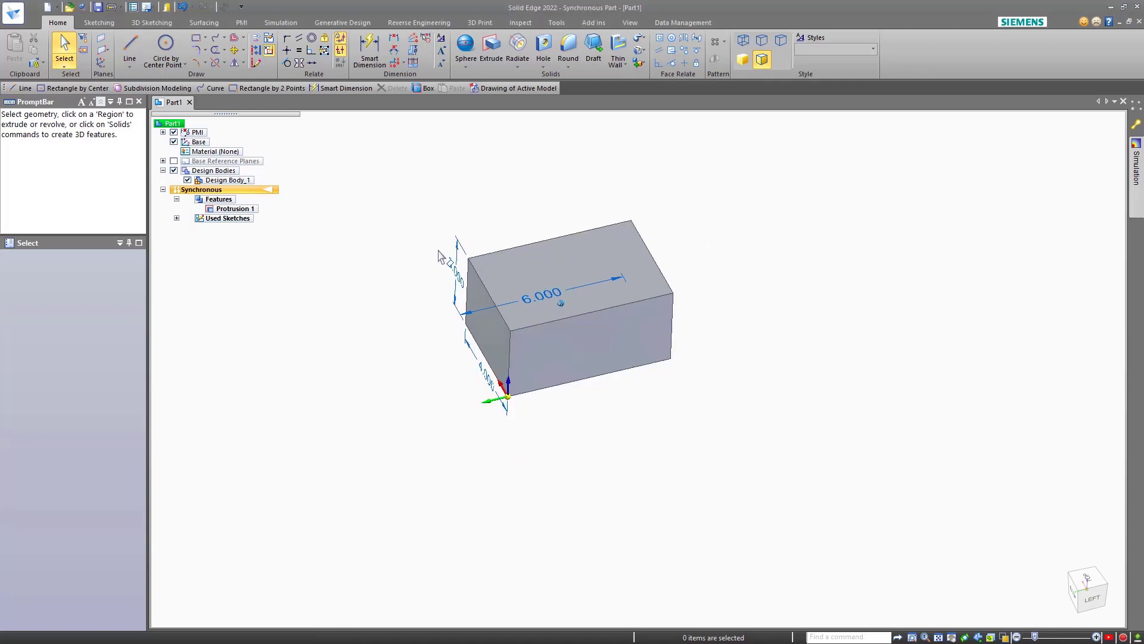
right_click(227, 191)
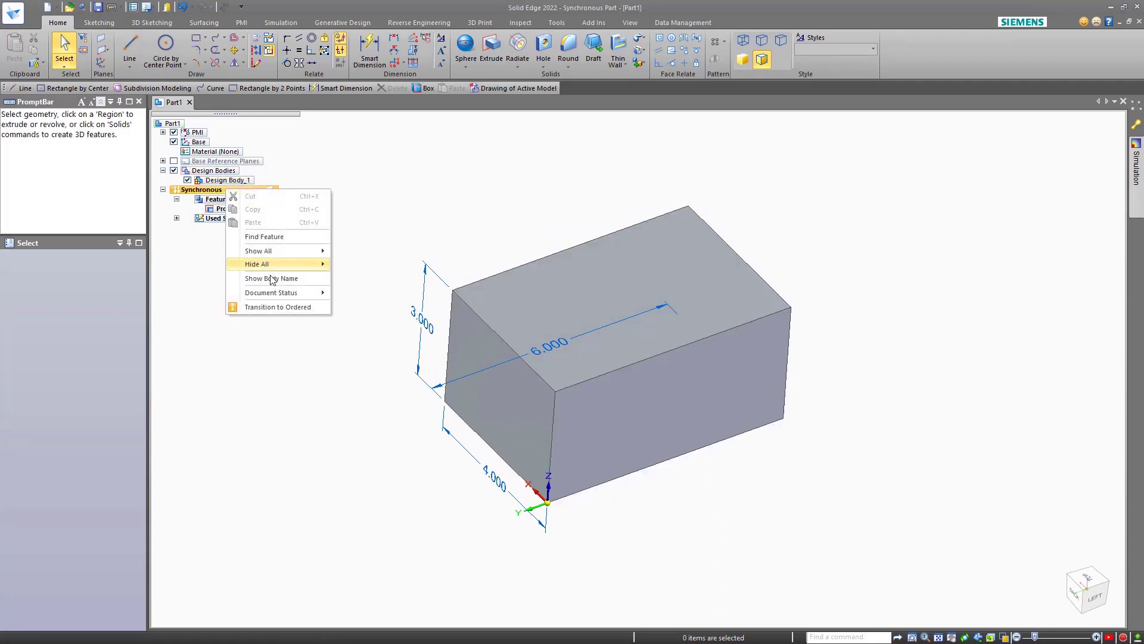
click(271, 308)
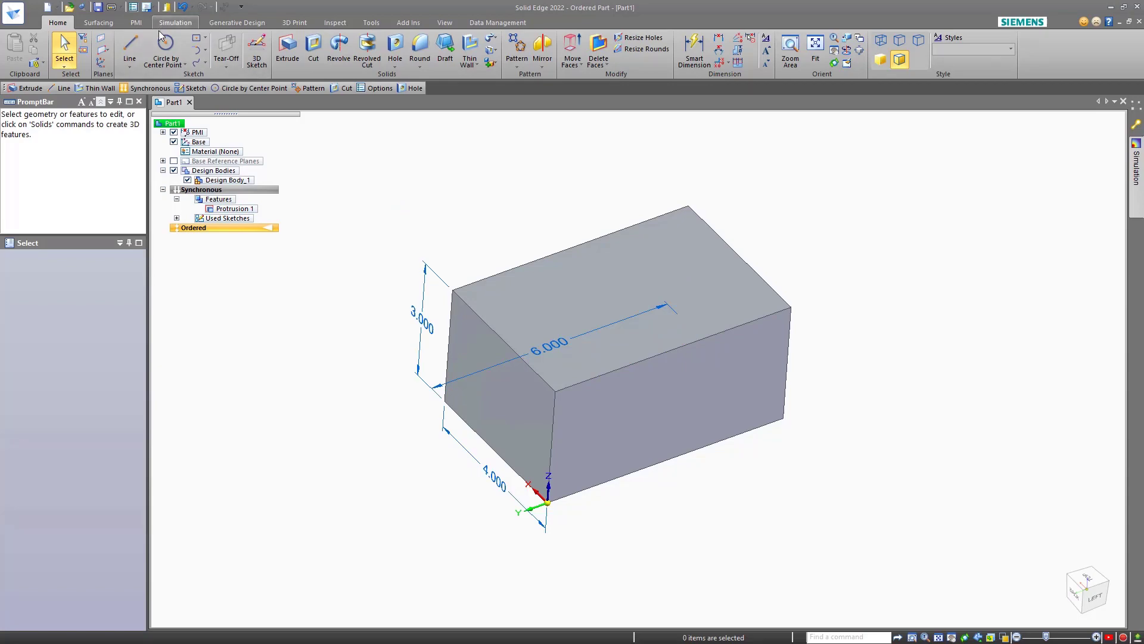
Sketch a center-point circle near the middle of the block's top face, about 2.97 in from a short edge and 1.87 in from a long edge
click(169, 51)
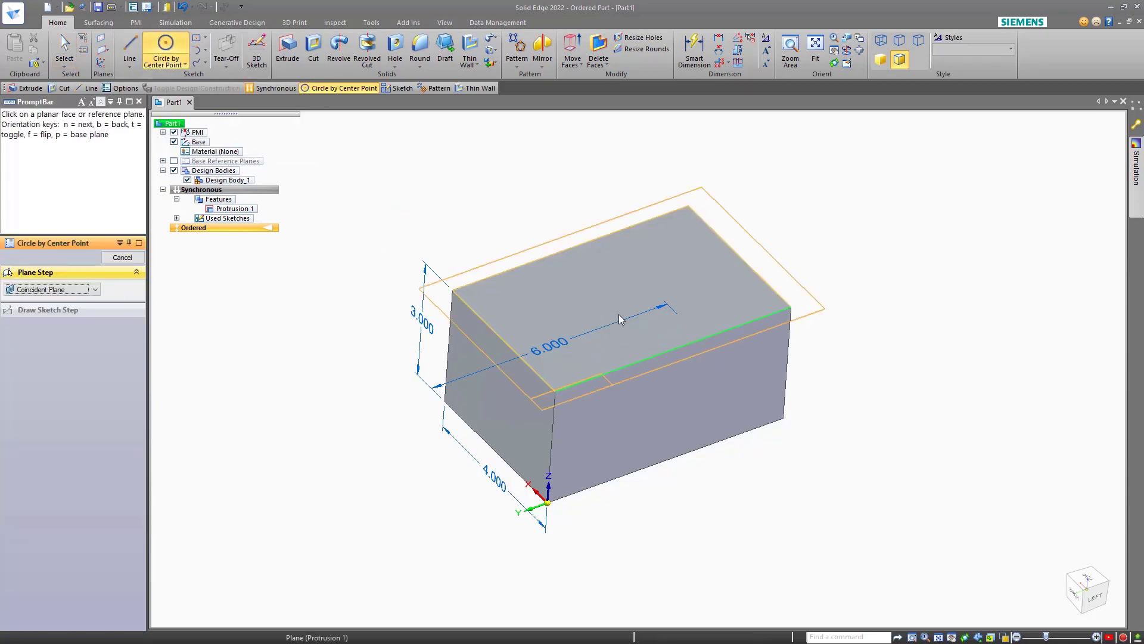
click(609, 291)
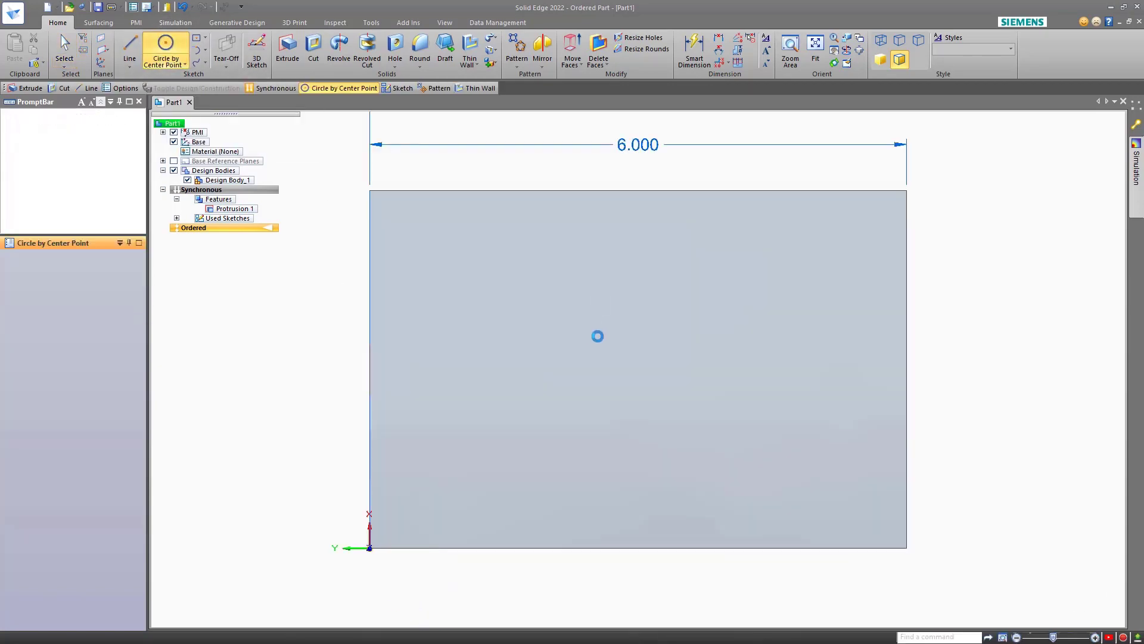
click(640, 379)
click(674, 447)
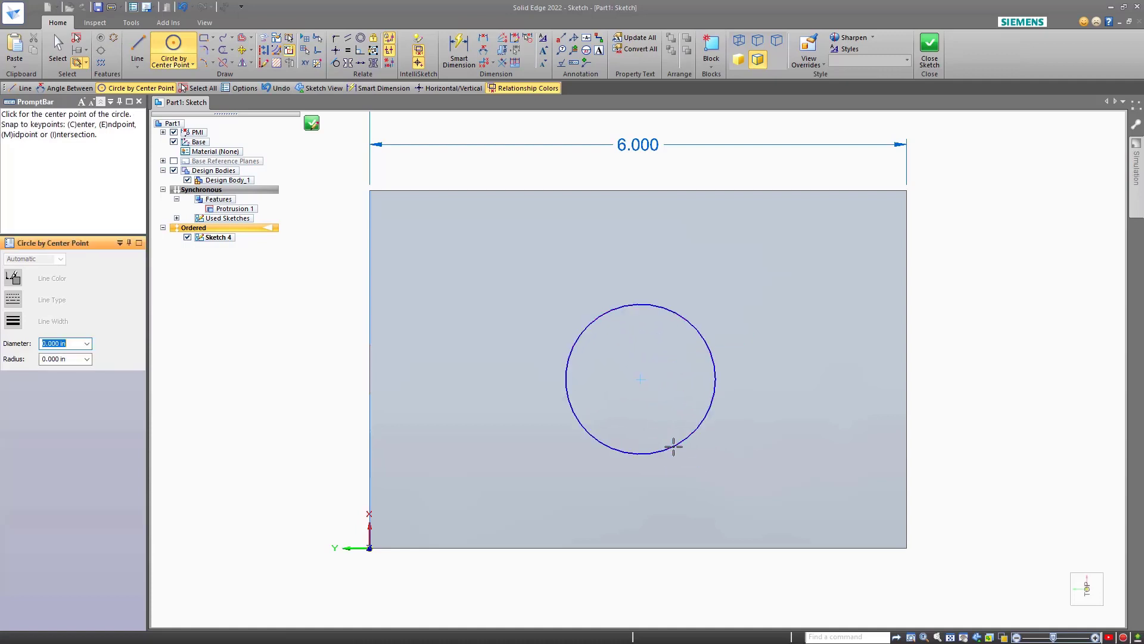
Dimension the sketched circle's diameter at 2 in
click(459, 51)
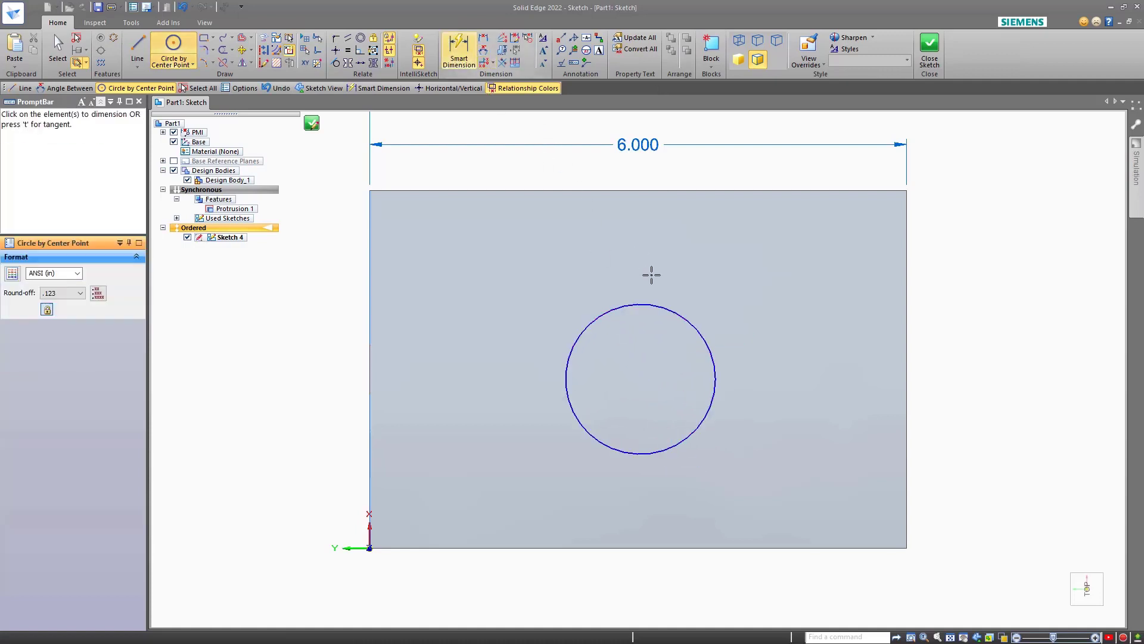
click(665, 308)
click(774, 276)
text(2)
key(Return)
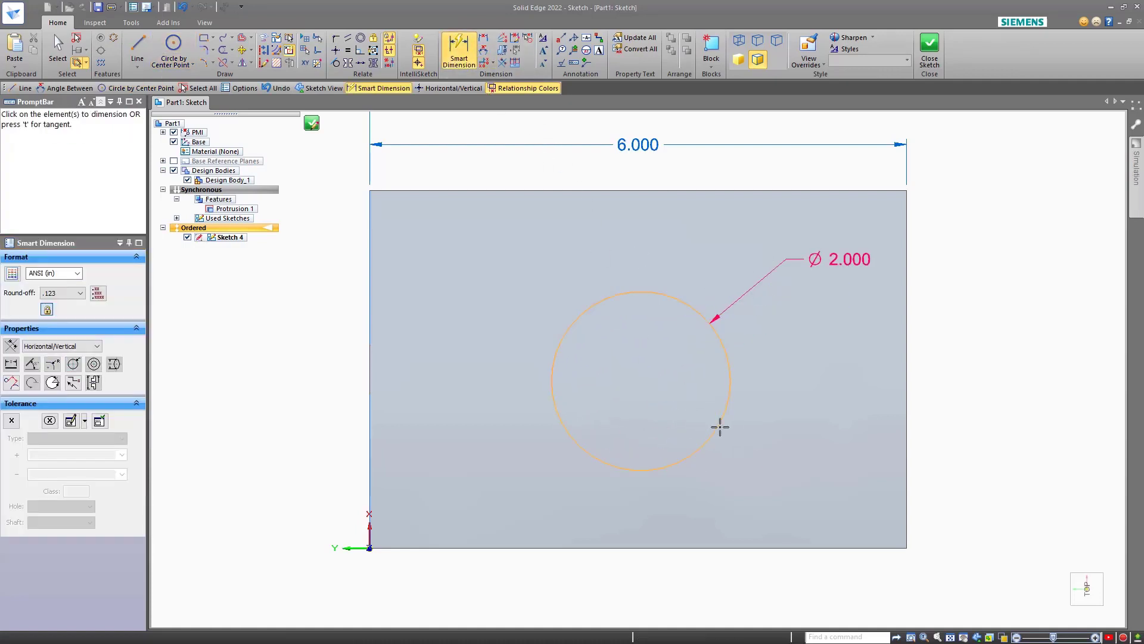
Dimension the circle's center 3 in from the block's short edge and 2 in from its long edge, and finish the sketch
click(719, 420)
click(905, 429)
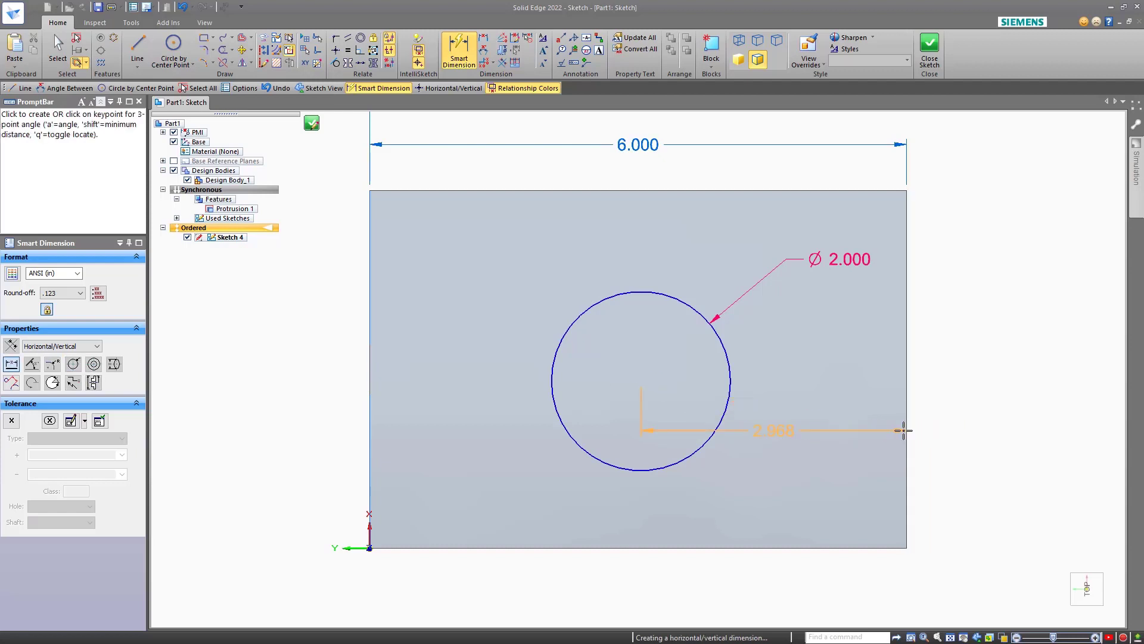
click(842, 455)
text(3)
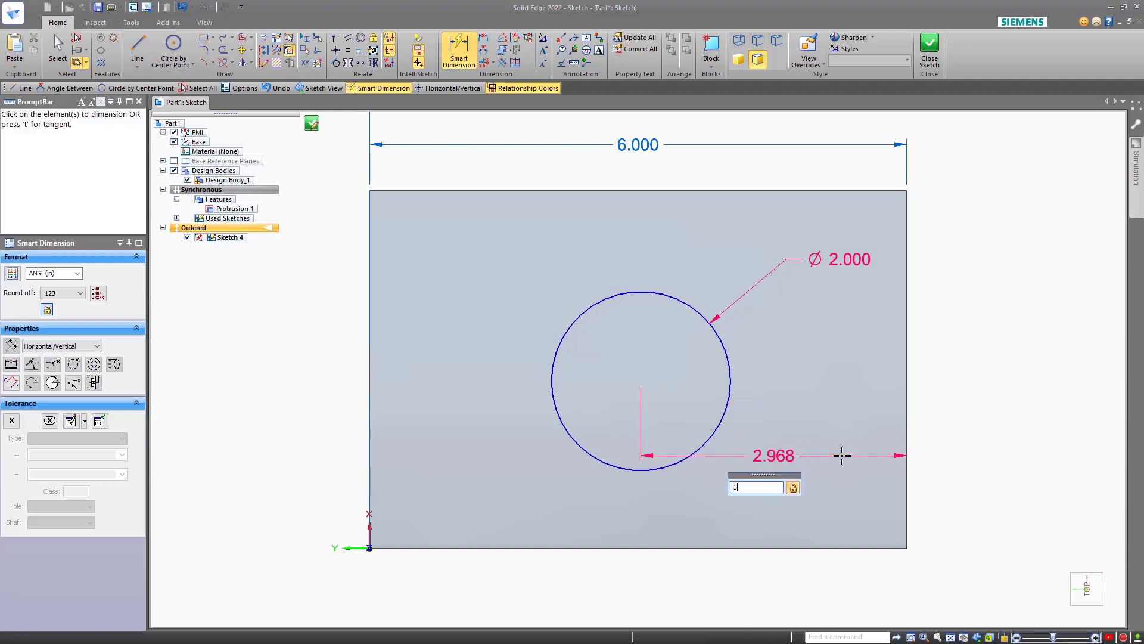
key(Return)
click(659, 467)
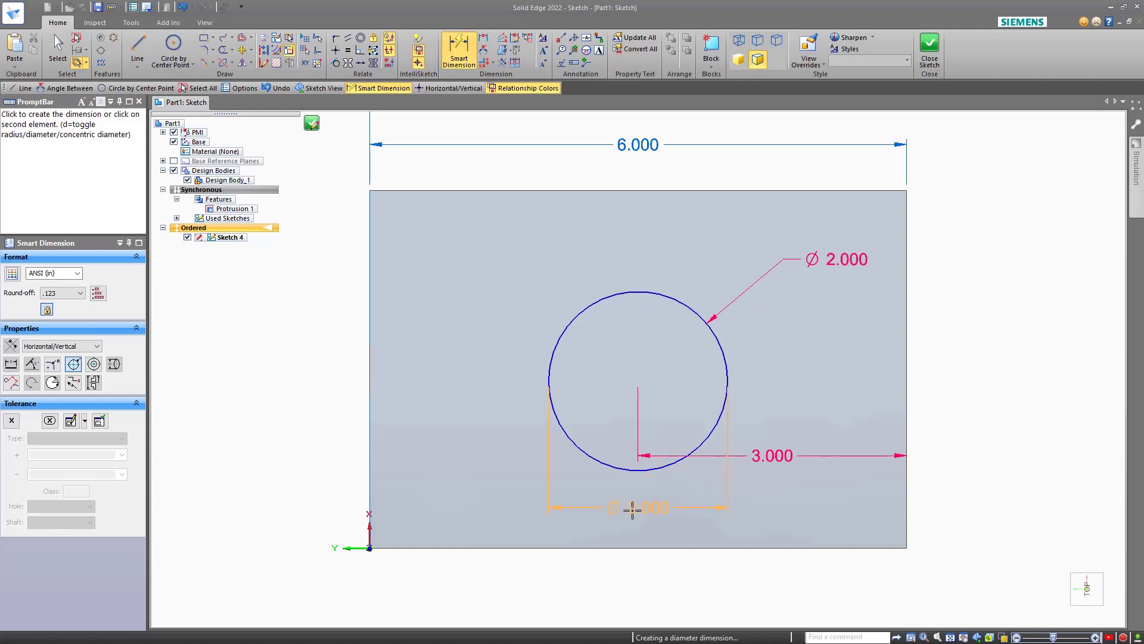
click(623, 546)
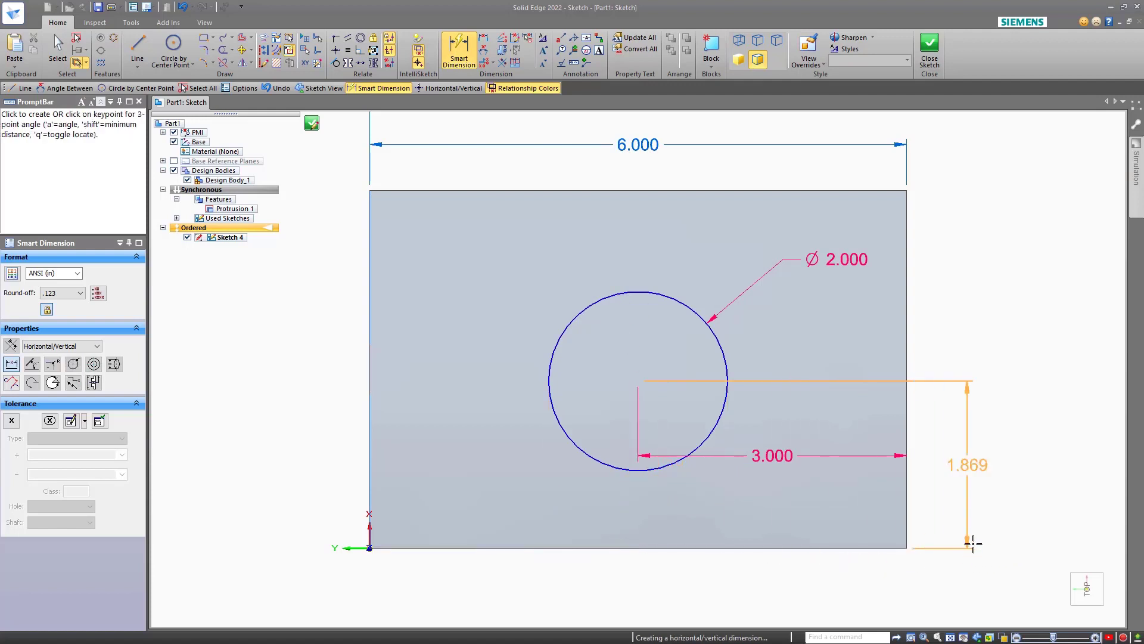
click(992, 526)
text(2)
key(Return)
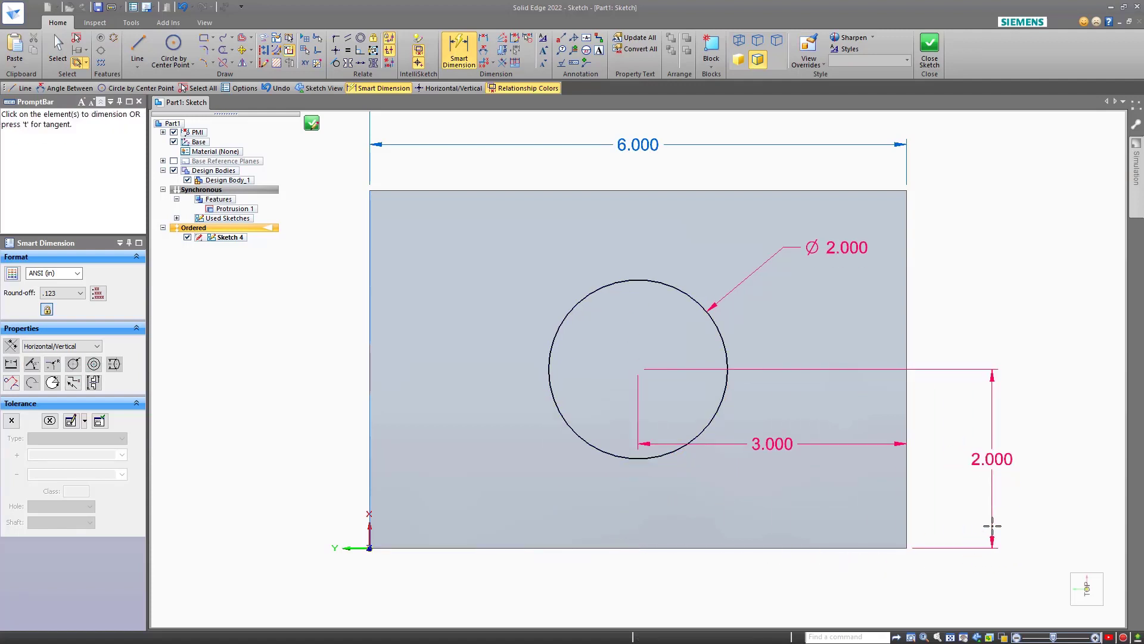
key(ctrl+i)
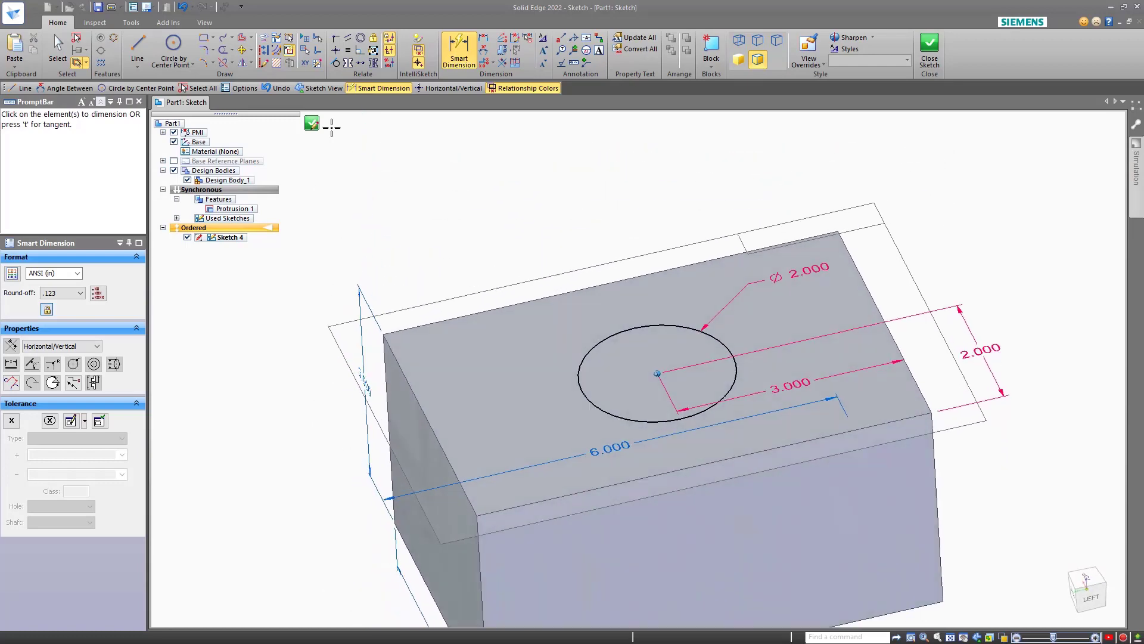
click(310, 125)
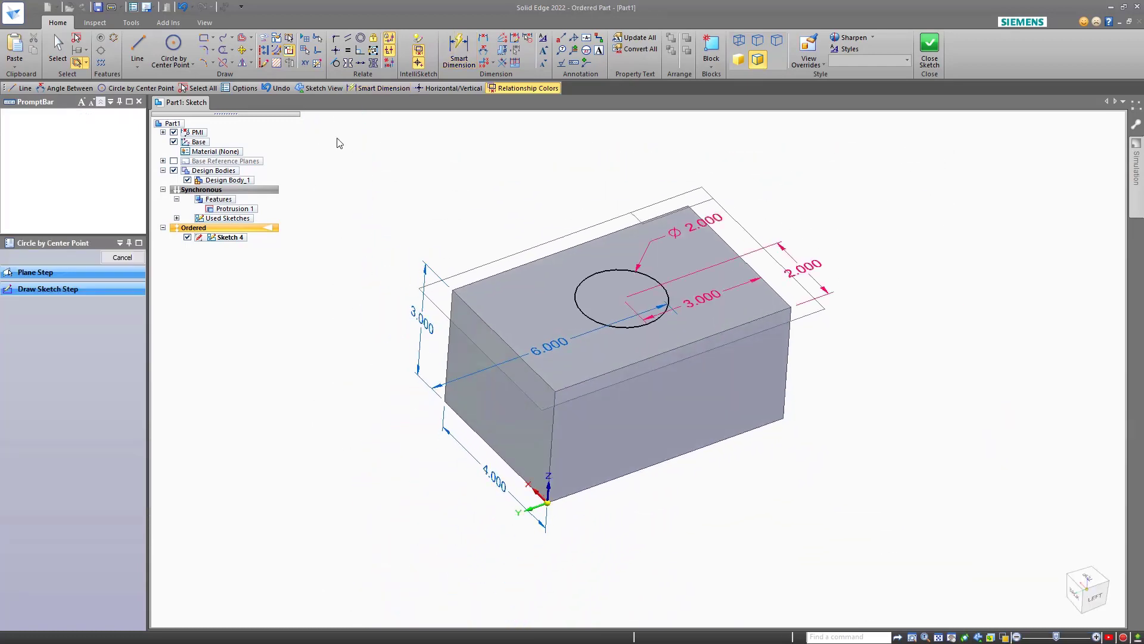
Extrude the circle sketch 1 in upward from the block's top face as a one-sided finite ordered feature
click(288, 51)
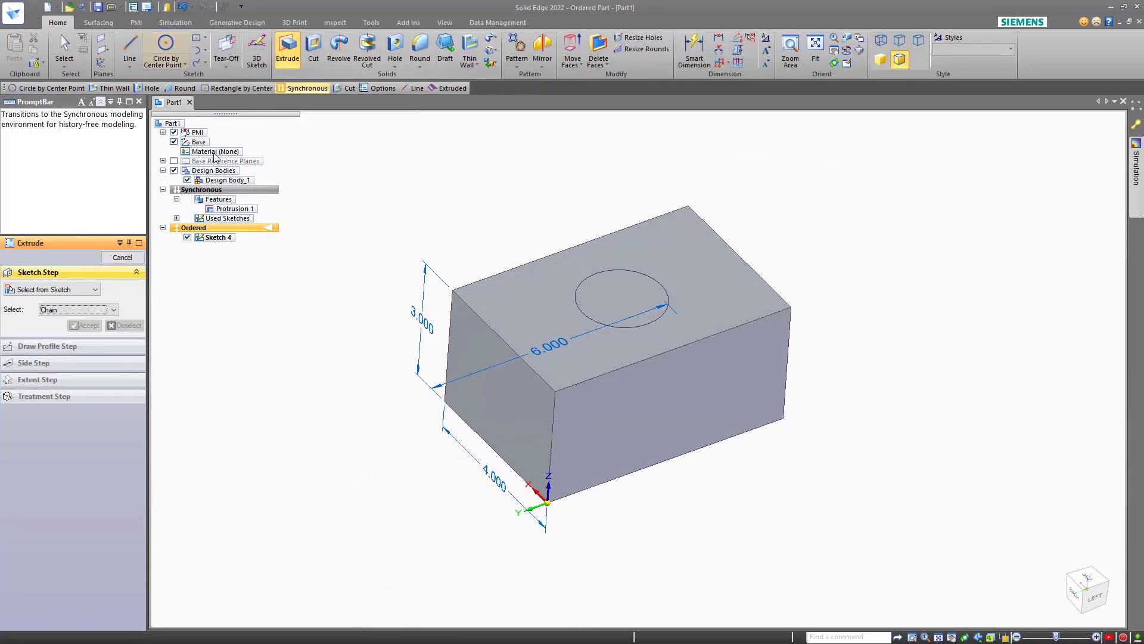
click(583, 313)
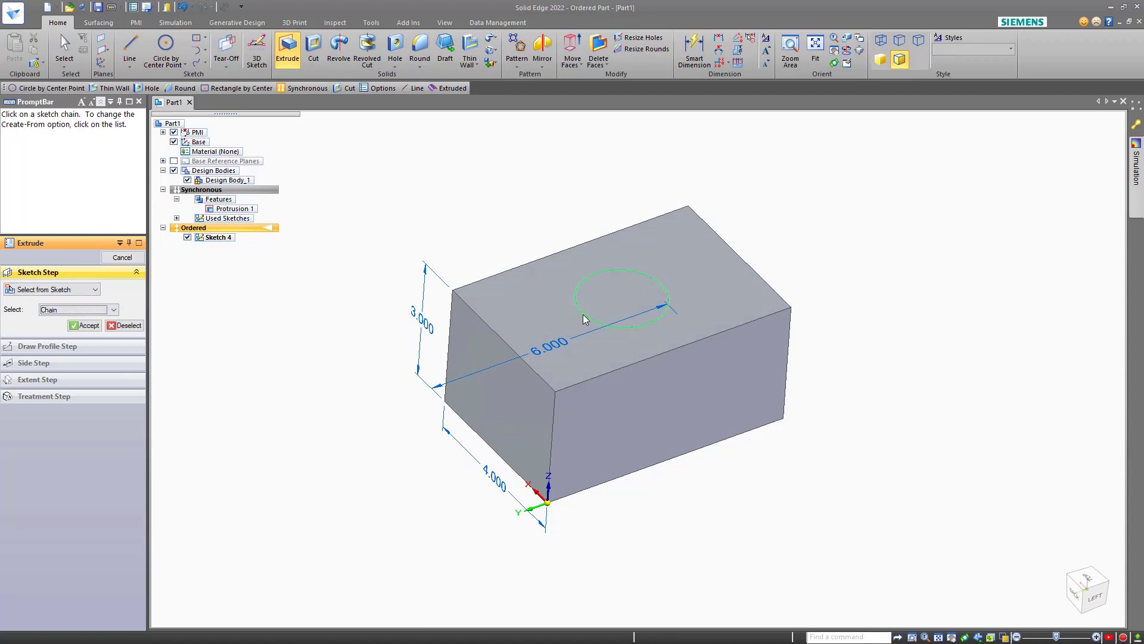
right_click(583, 314)
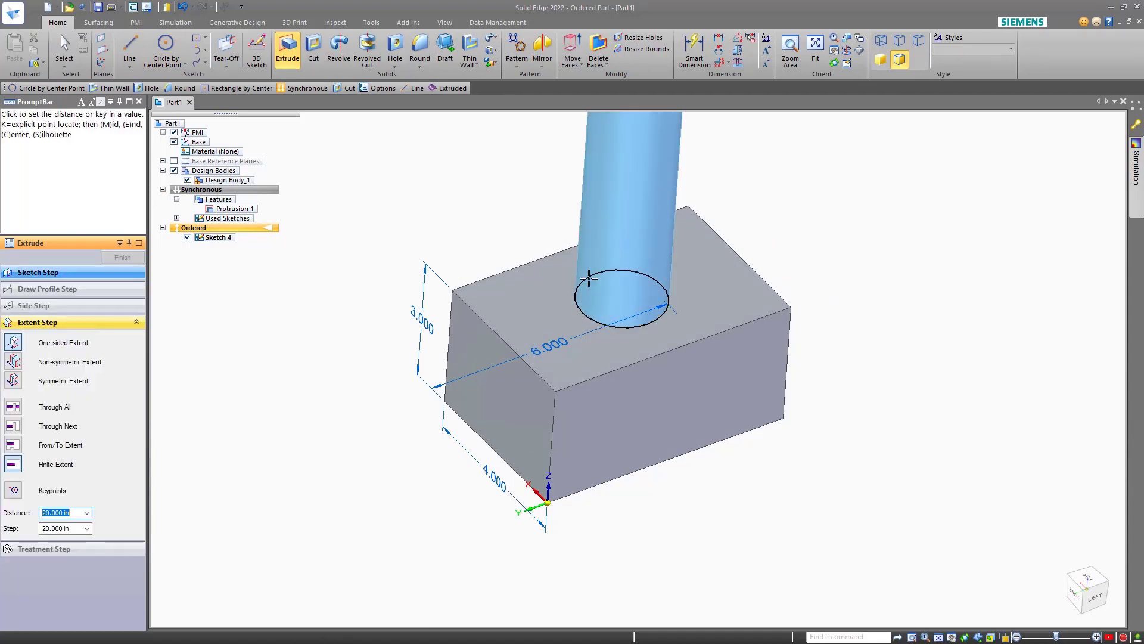
text(1)
key(Return)
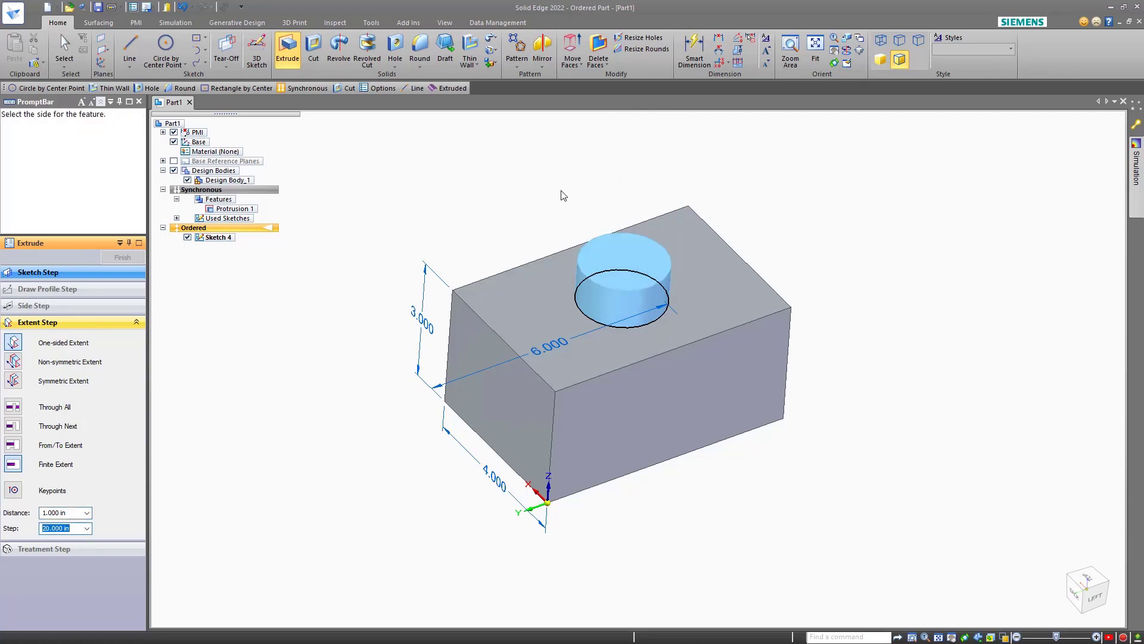
click(564, 195)
right_click(563, 195)
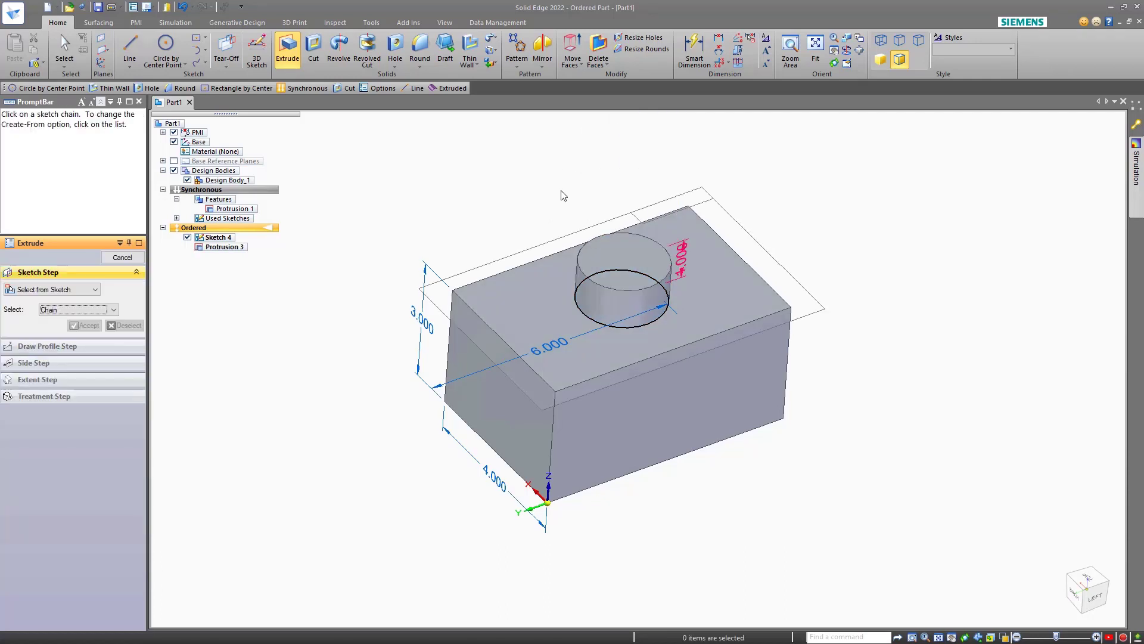
key(Escape)
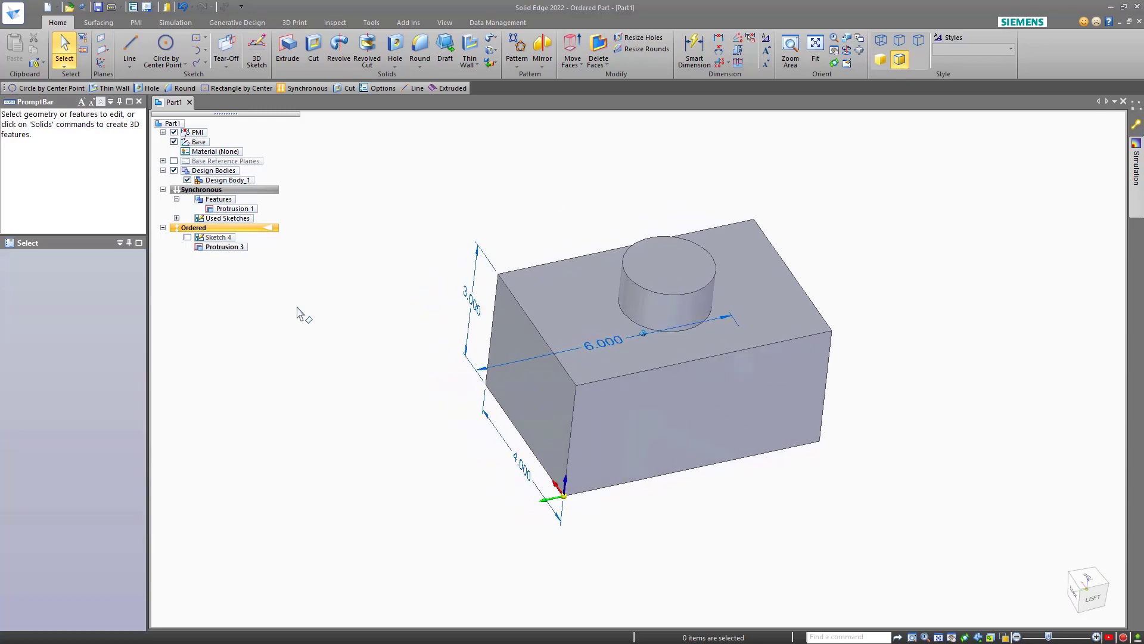
Thin-wall the part inward with a common thickness of 0.1 in, leaving the two long side faces and the bottom face open
click(468, 63)
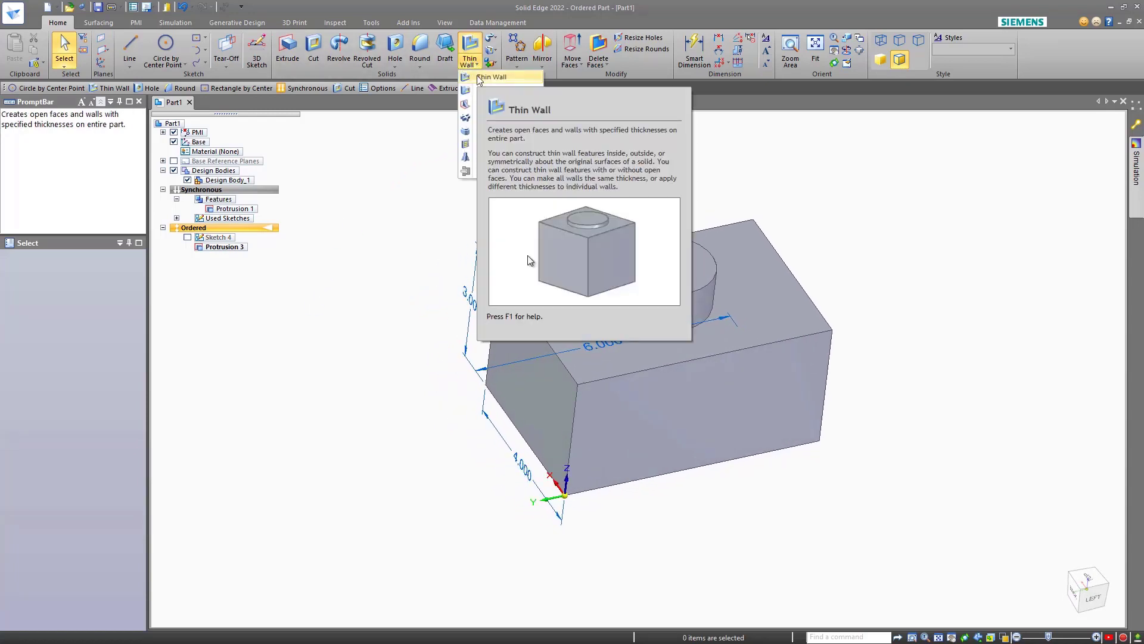
click(478, 78)
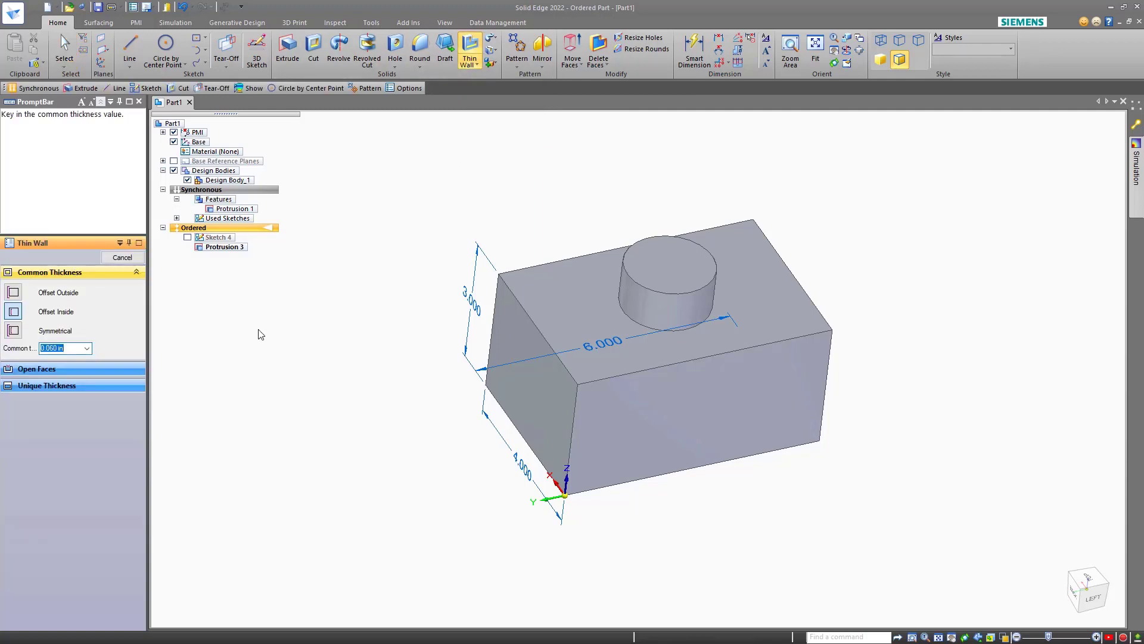
text(1)
key(Return)
click(690, 430)
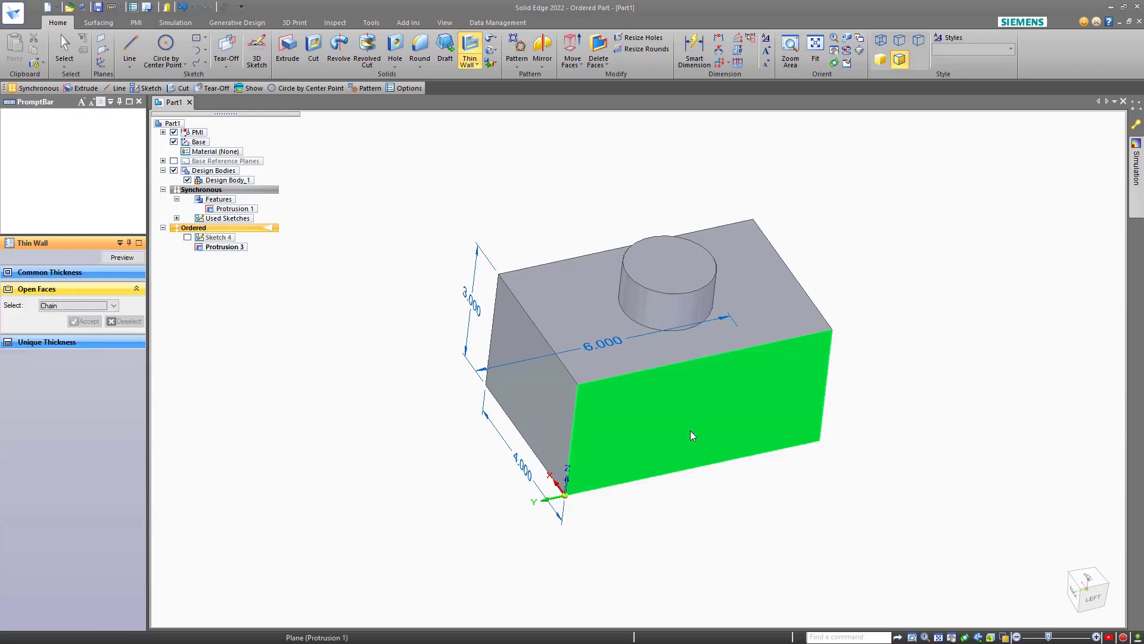
middle_drag(691, 430, 417, 387)
click(703, 384)
click(688, 366)
right_click(358, 393)
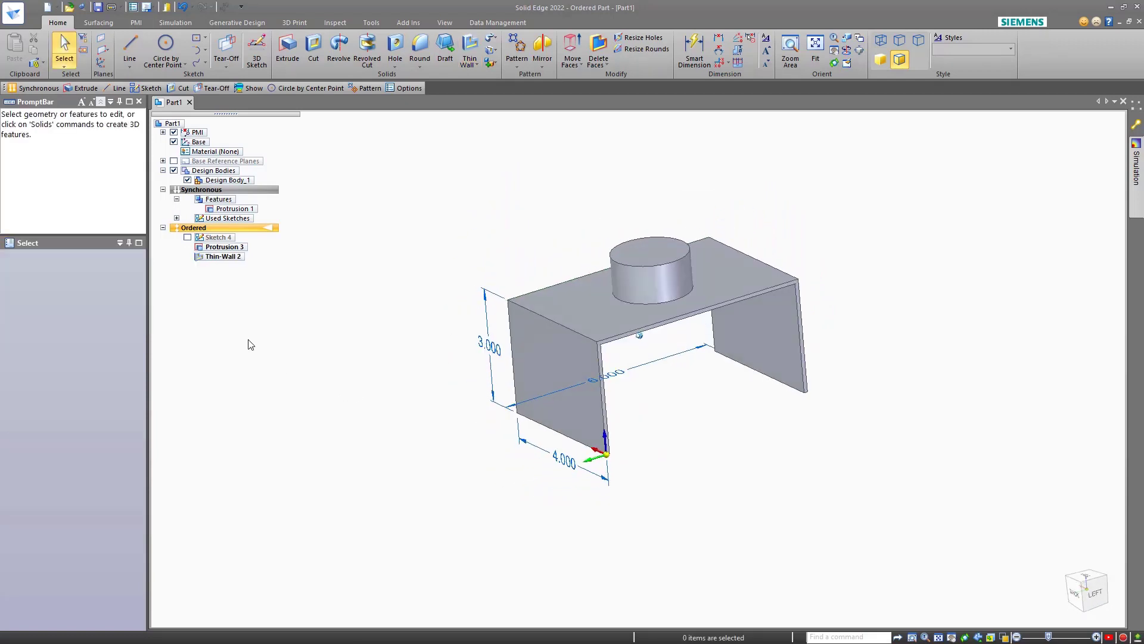
Switch to the synchronous environment and place the steering wheel of the 4 in wide end face nearest the origin on its bottom edge
key(ctrl+b)
key(ctrl+i)
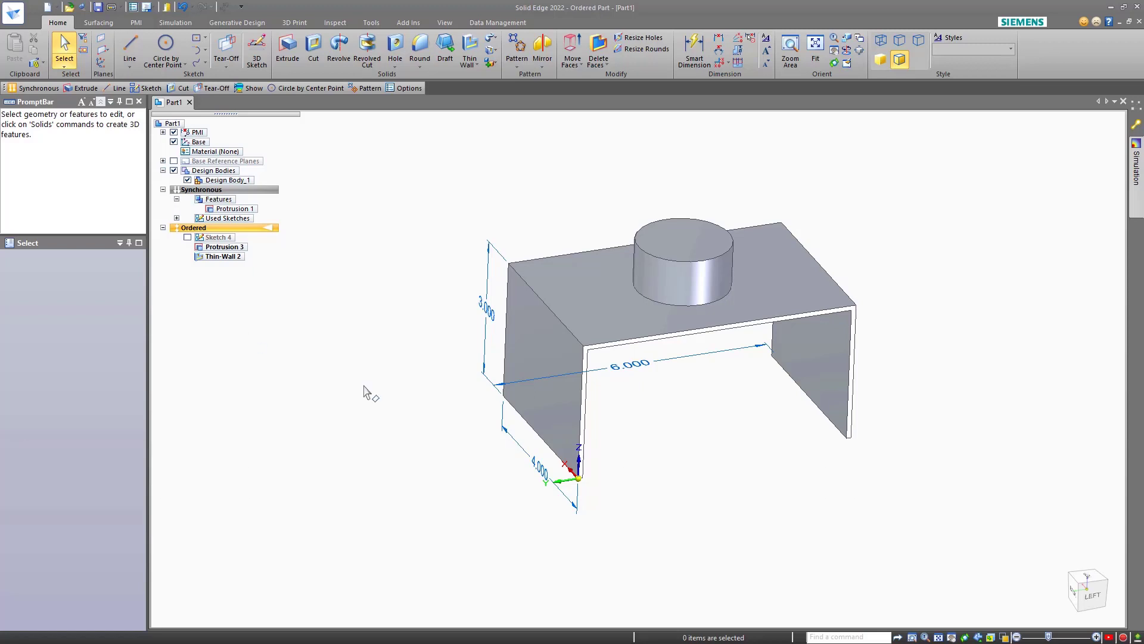
double_click(240, 194)
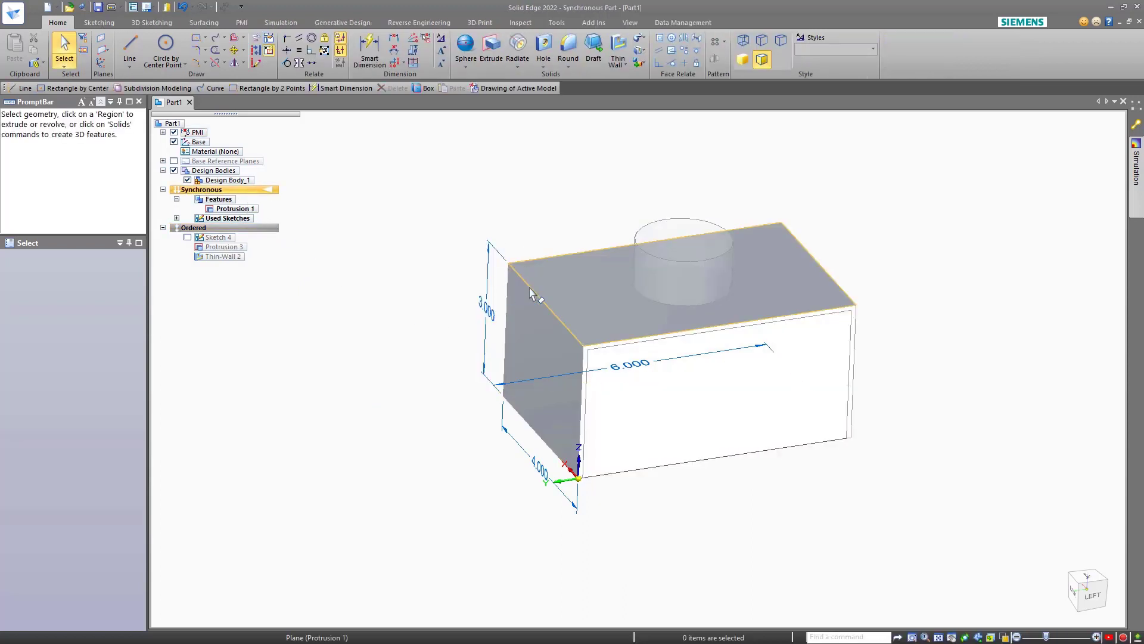
click(531, 343)
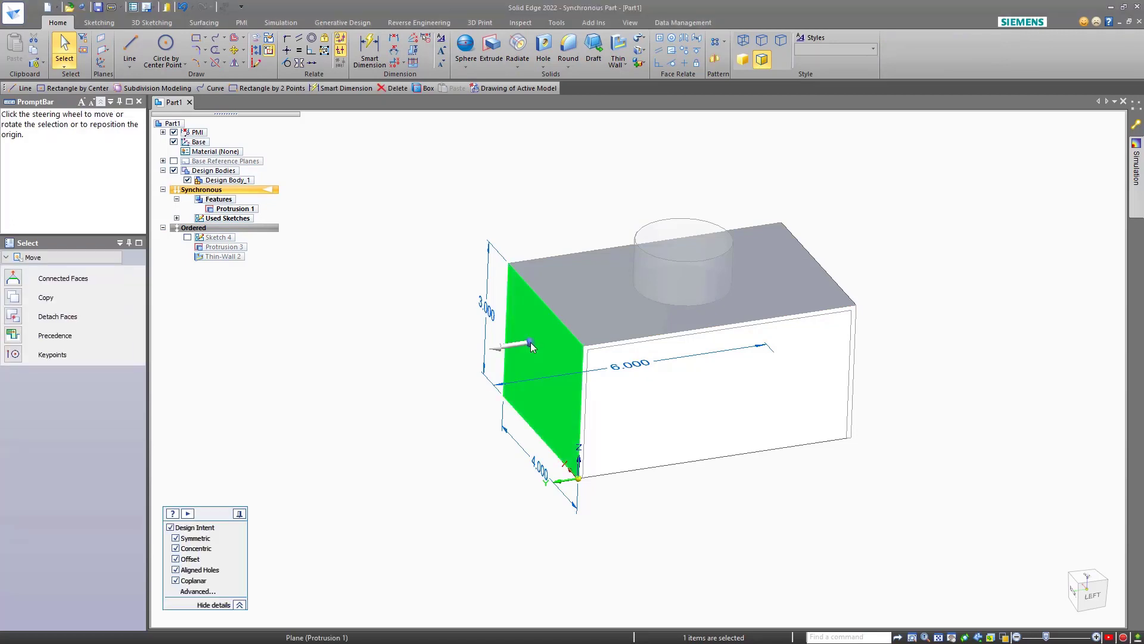
click(531, 344)
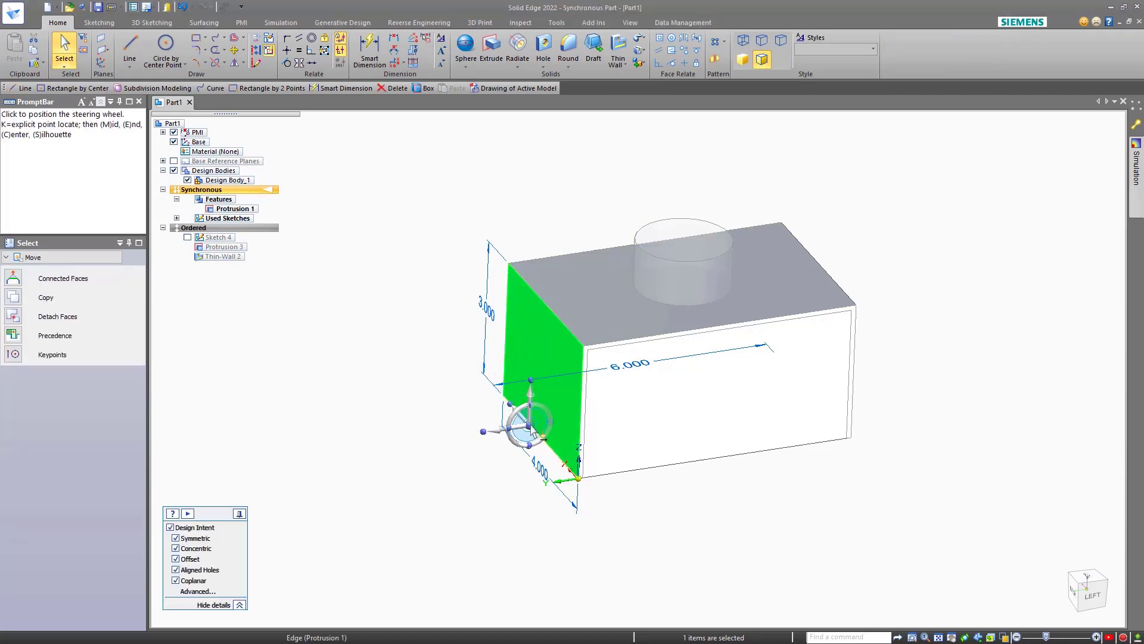
click(530, 433)
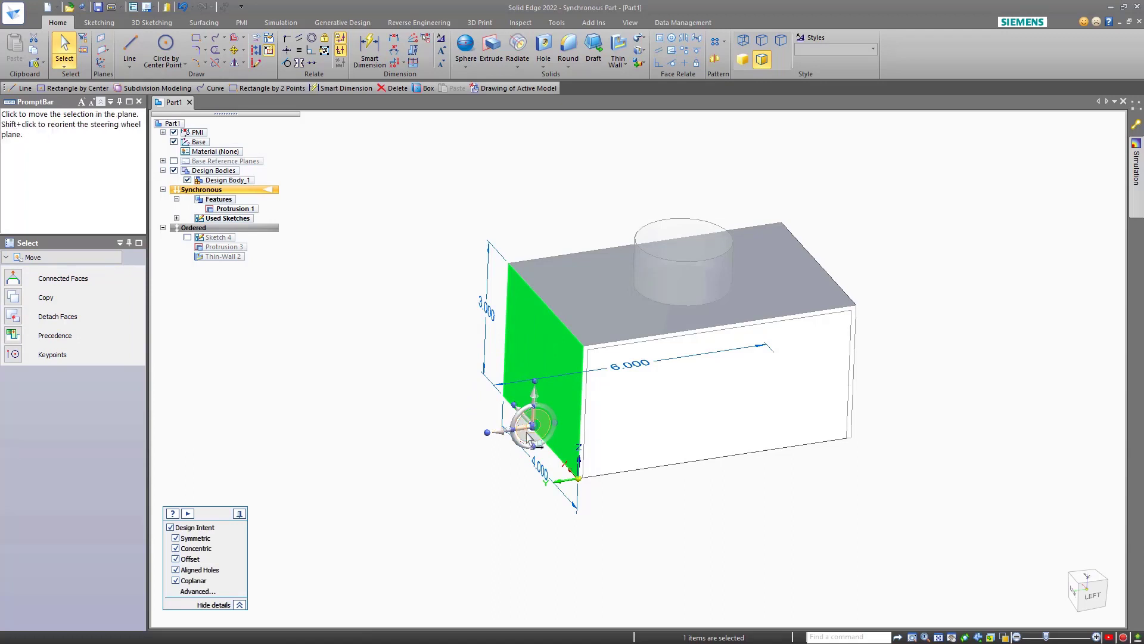
Rotate the end face 20° inward about its bottom edge and return to the ordered environment
click(524, 424)
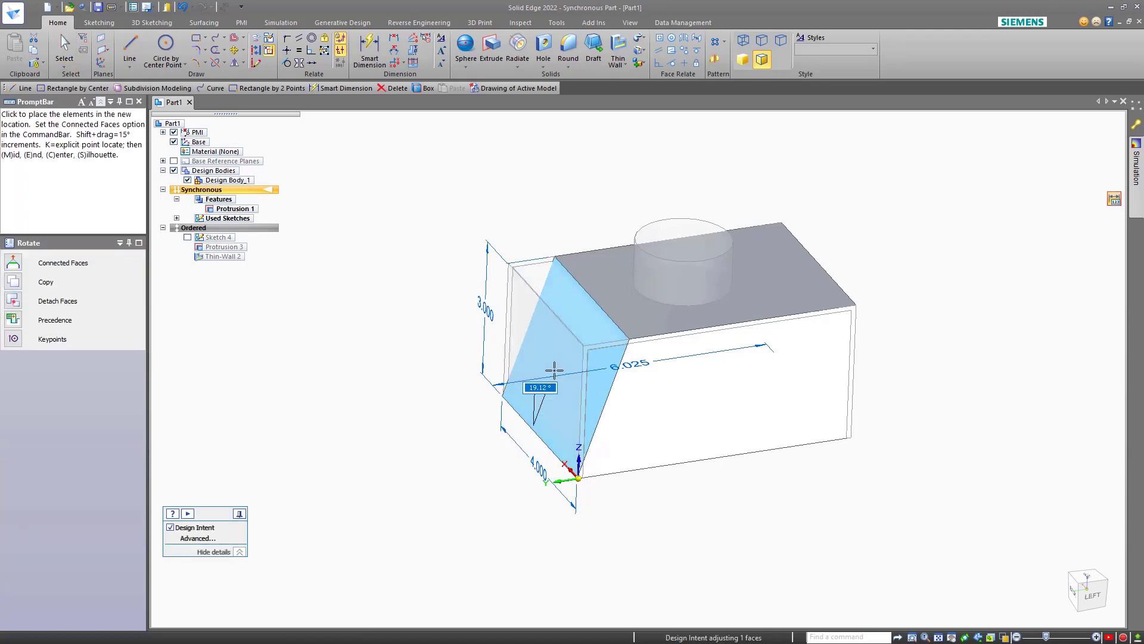
text(20)
key(Return)
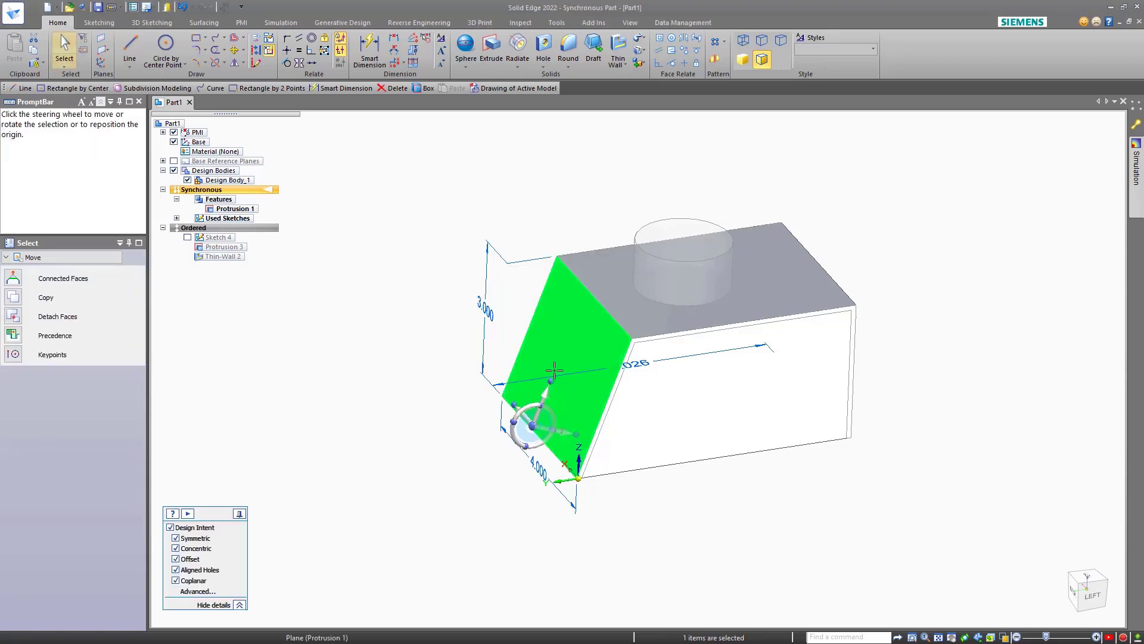
key(Escape)
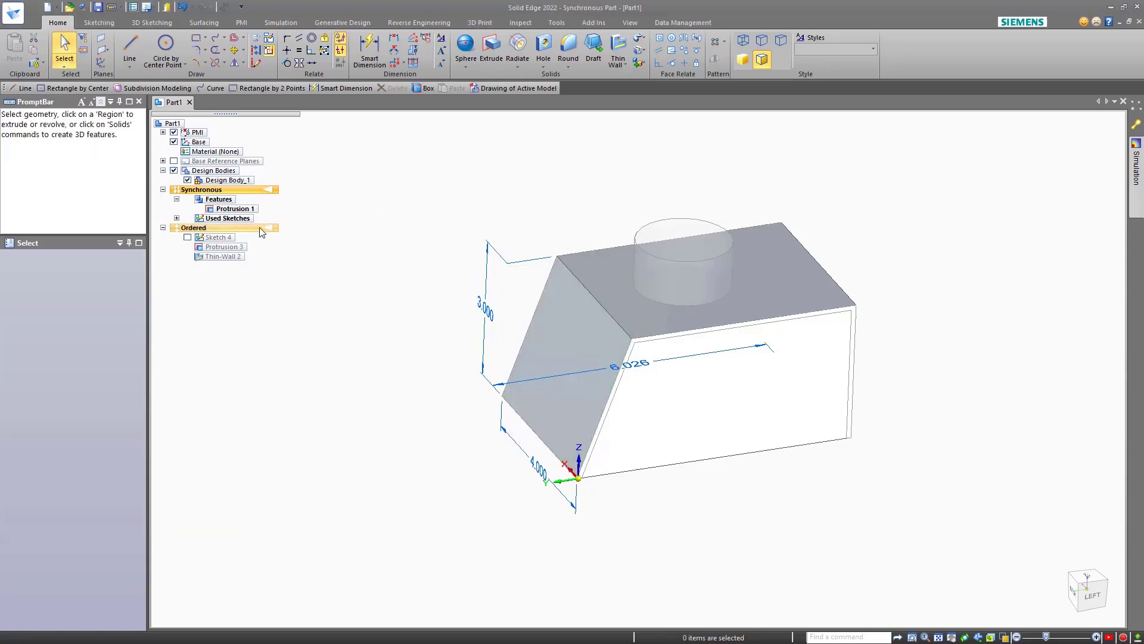
click(261, 229)
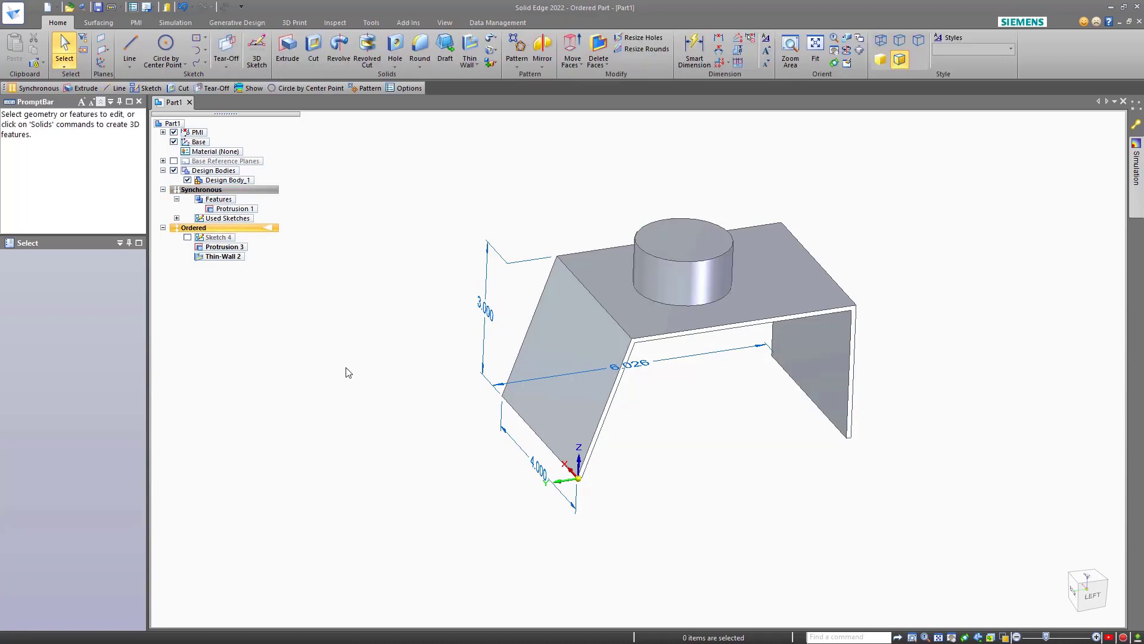
Examine the thin-walled part from below and above, checking the wall at the tilted end face and the boss
key(Down)
key(Down)
key(Down)
key(Down)
key(Down)
key(Down)
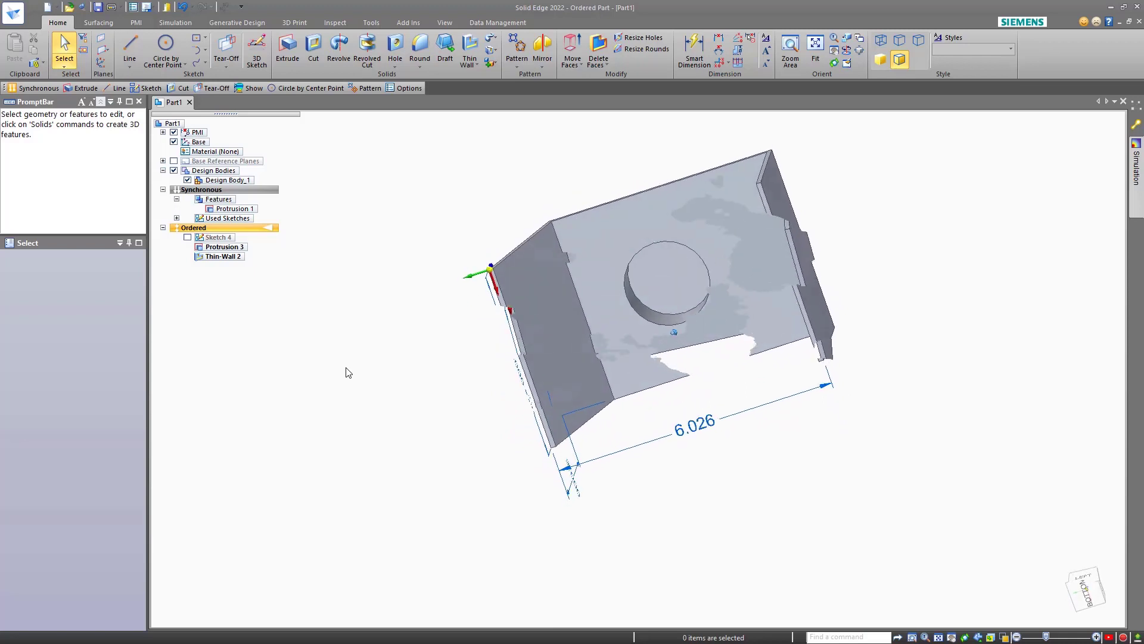
key(Up)
key(Up)
key(Up)
key(Up)
key(Up)
key(Up)
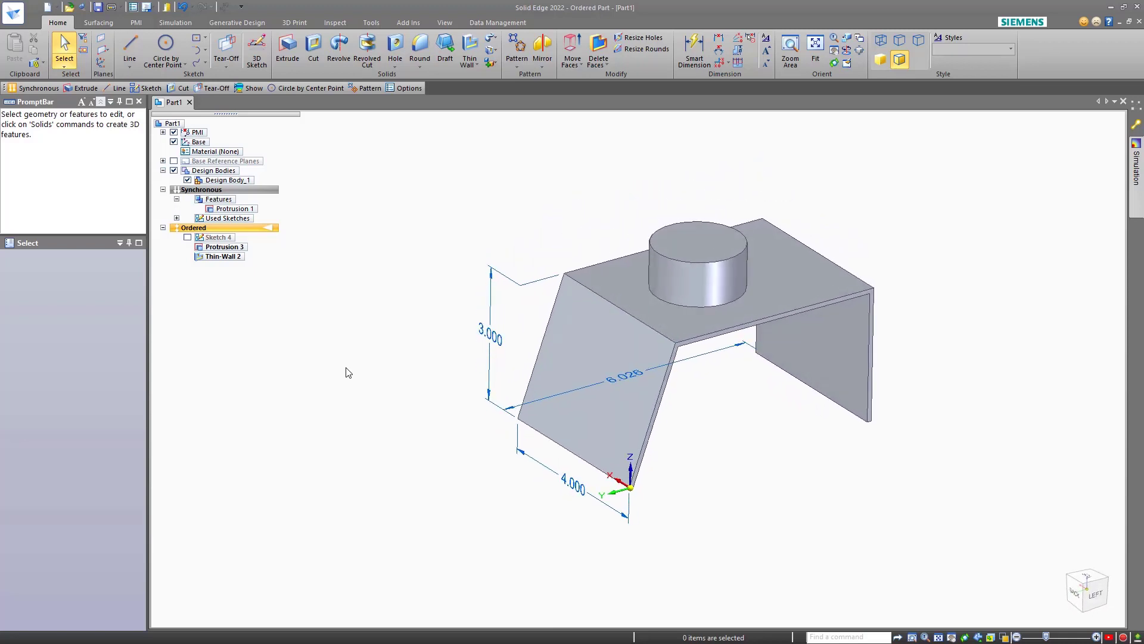